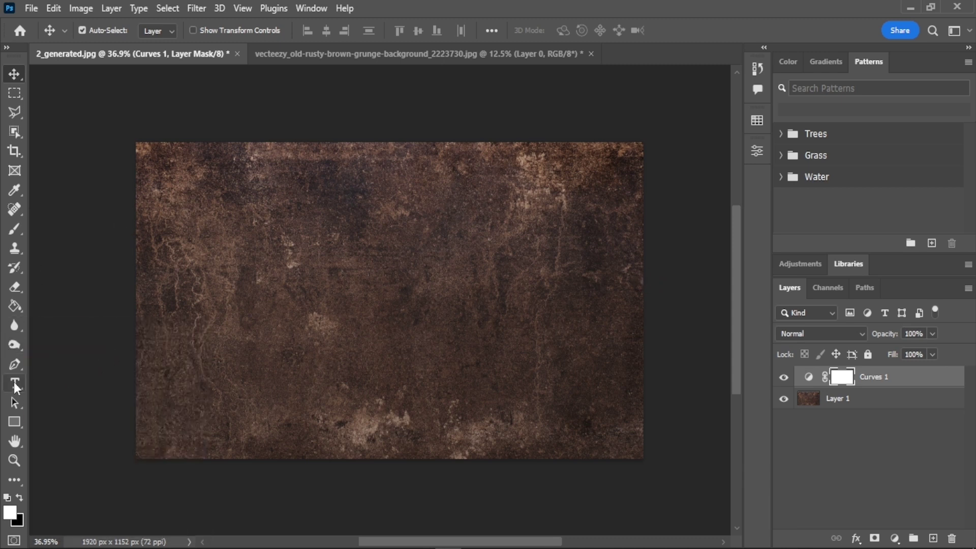
Step: Type 'Vzly' as a new text layer and move it up and right
{"action": "left_click", "coordinate": [14, 385]}
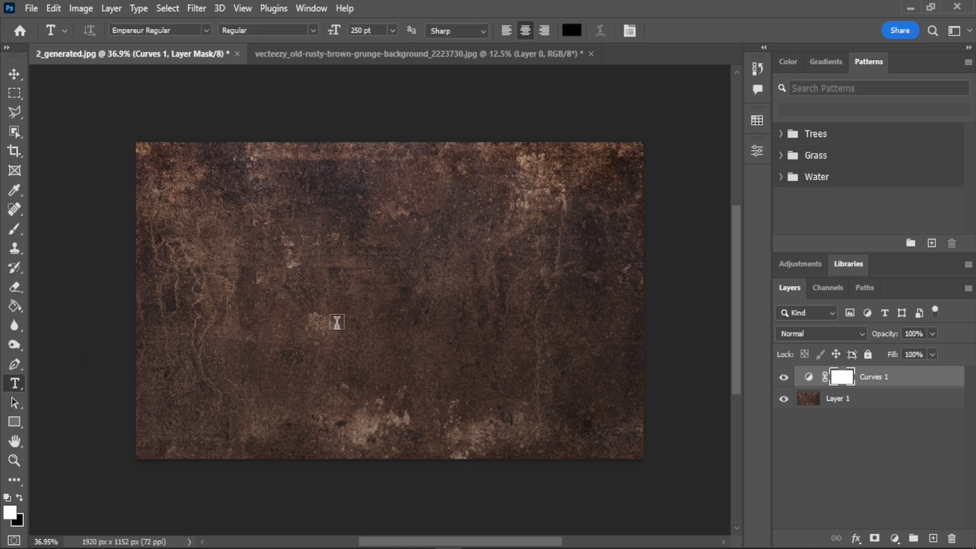
{"action": "left_click", "coordinate": [369, 293]}
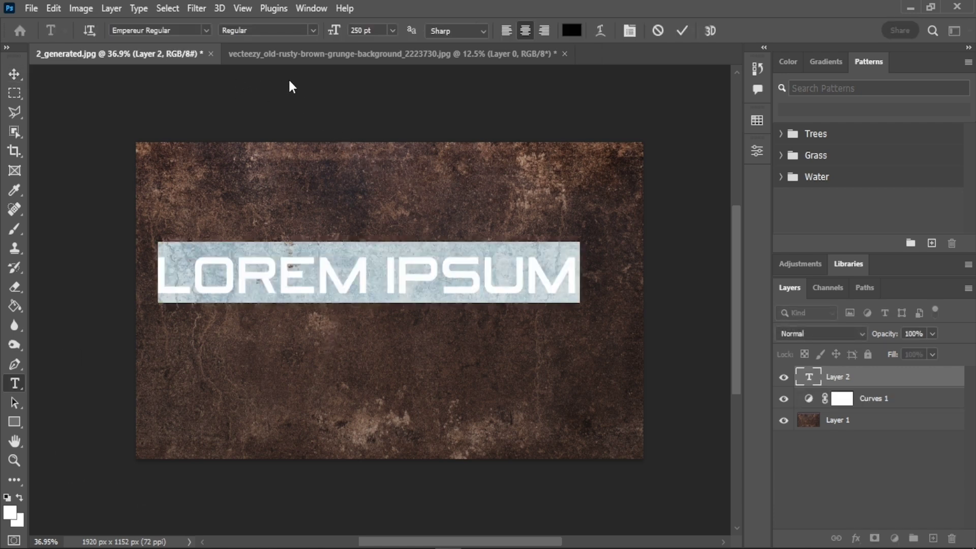
{"action": "type", "text": "Vzly"}
{"action": "key", "text": "ctrl+Return"}
{"action": "key", "text": "v"}
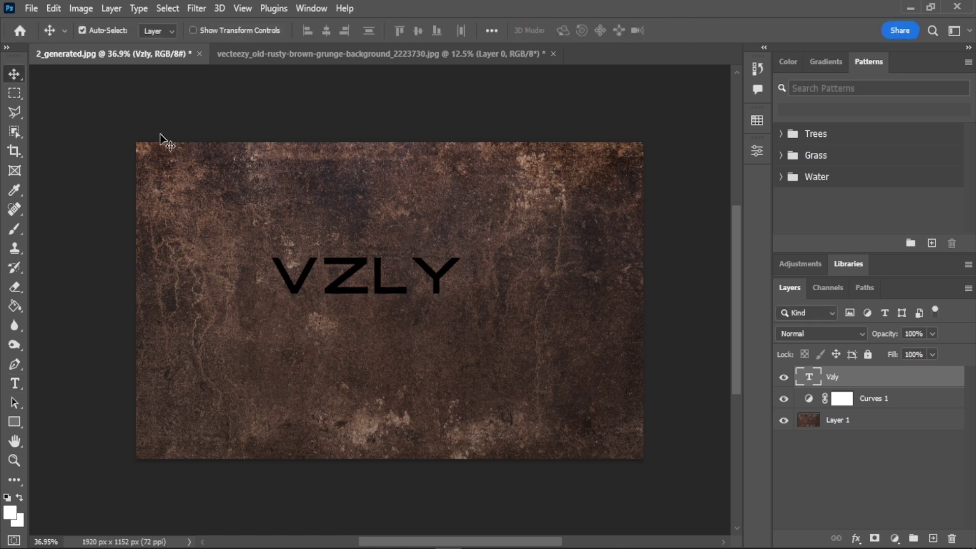
{"action": "left_click_drag", "start_coordinate": [375, 295], "coordinate": [407, 262]}
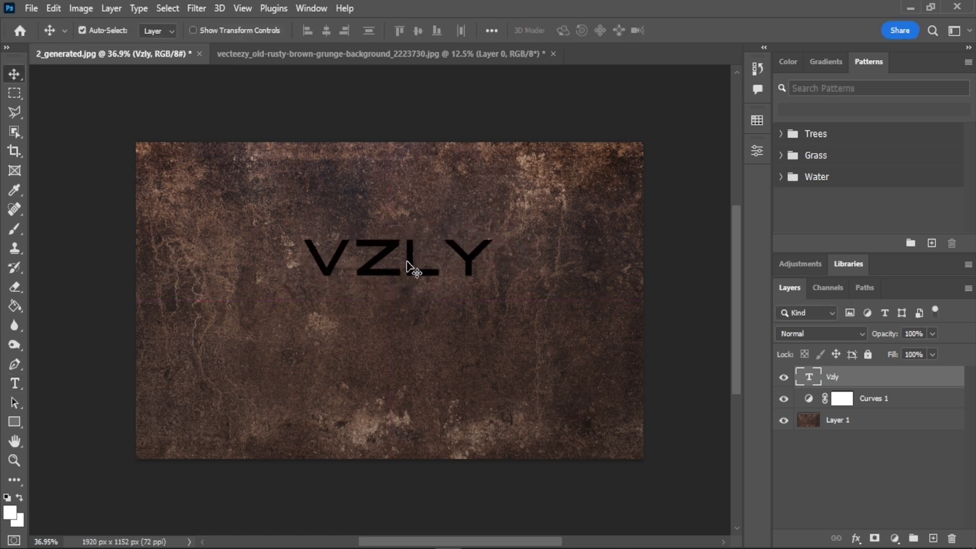
Step: Duplicate the VZLY text below it and change the copy to 'ZATION'
{"action": "left_click_drag", "start_coordinate": [305, 272], "coordinate": [304, 336]}
{"action": "double_click", "coordinate": [388, 332]}
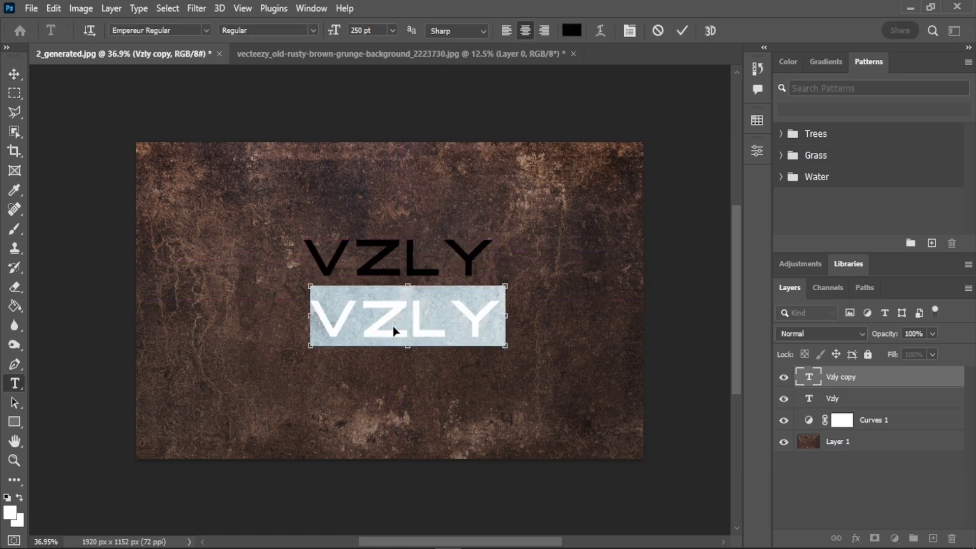
{"action": "type", "text": "ZATION"}
{"action": "left_click", "coordinate": [682, 30]}
Step: Resize VZLY to 150 pt and centre it above ZATION
{"action": "left_click", "coordinate": [414, 264], "text": "ctrl"}
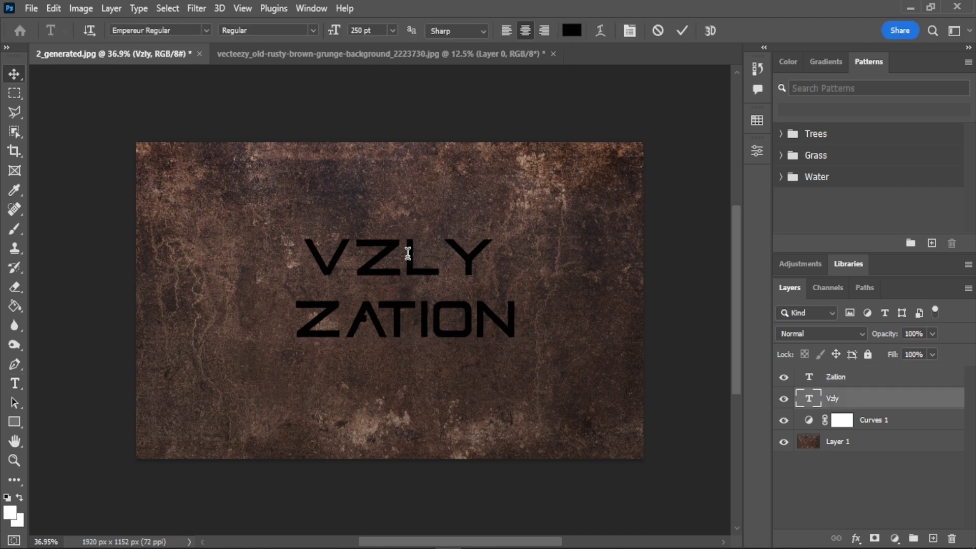
{"action": "double_click", "coordinate": [414, 264]}
{"action": "left_click_drag", "start_coordinate": [356, 31], "coordinate": [304, 31]}
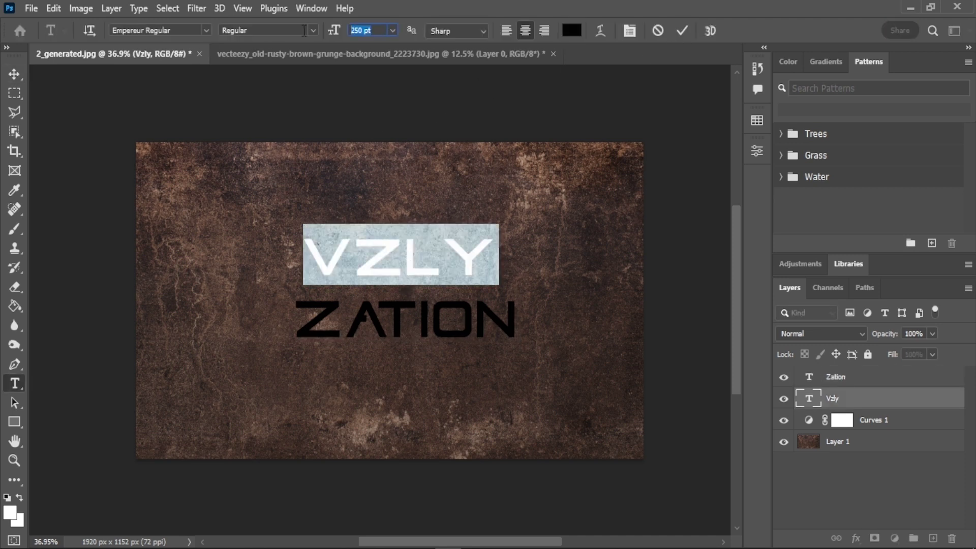
{"action": "type", "text": "150"}
{"action": "key", "text": "Return"}
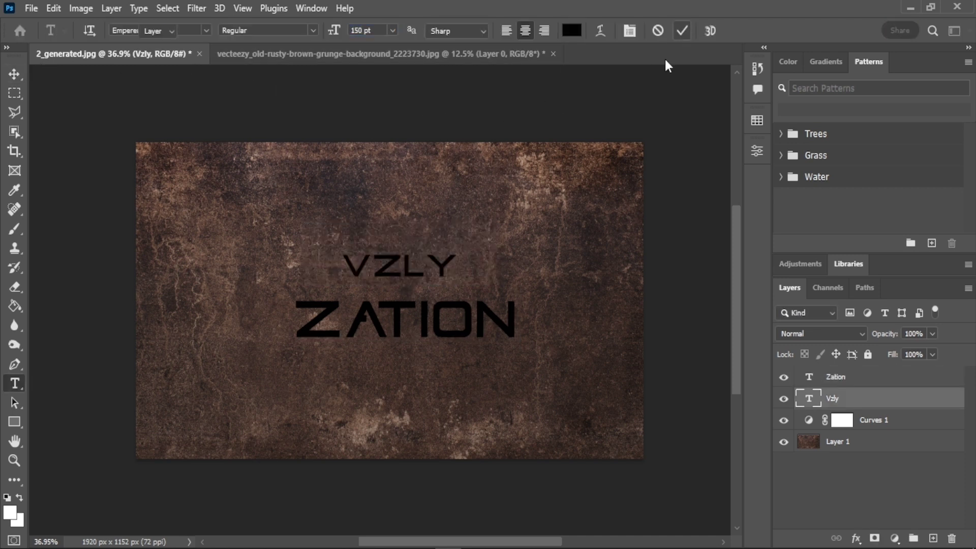
{"action": "left_click", "coordinate": [682, 31]}
{"action": "key", "text": "v"}
{"action": "left_click_drag", "start_coordinate": [435, 214], "coordinate": [436, 212]}
{"action": "left_click_drag", "start_coordinate": [407, 318], "coordinate": [402, 318]}
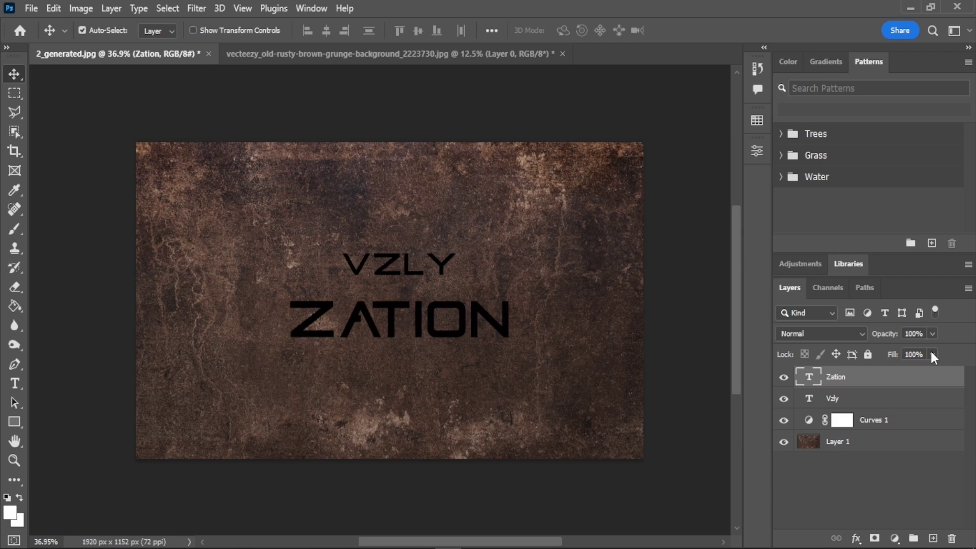
{"action": "left_click", "coordinate": [897, 399]}
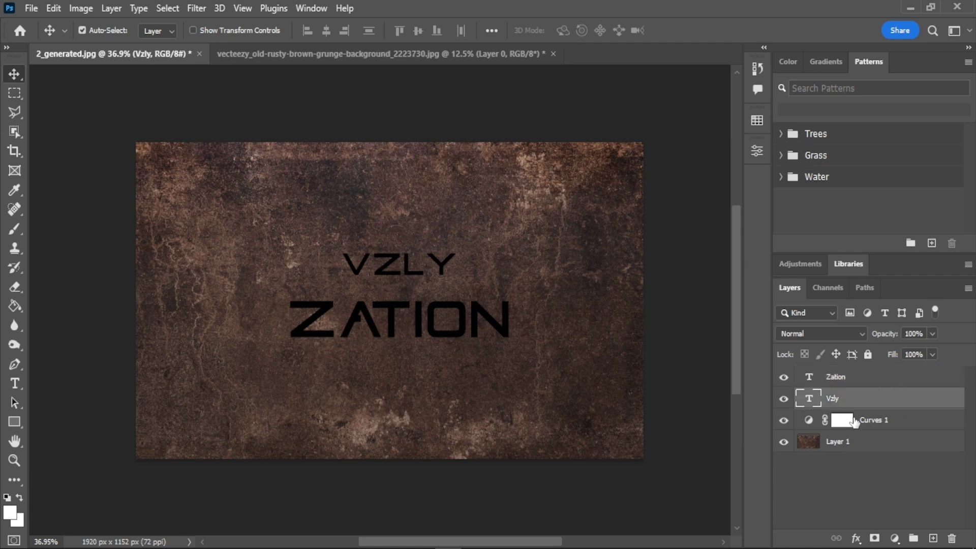
{"action": "left_click", "coordinate": [856, 538]}
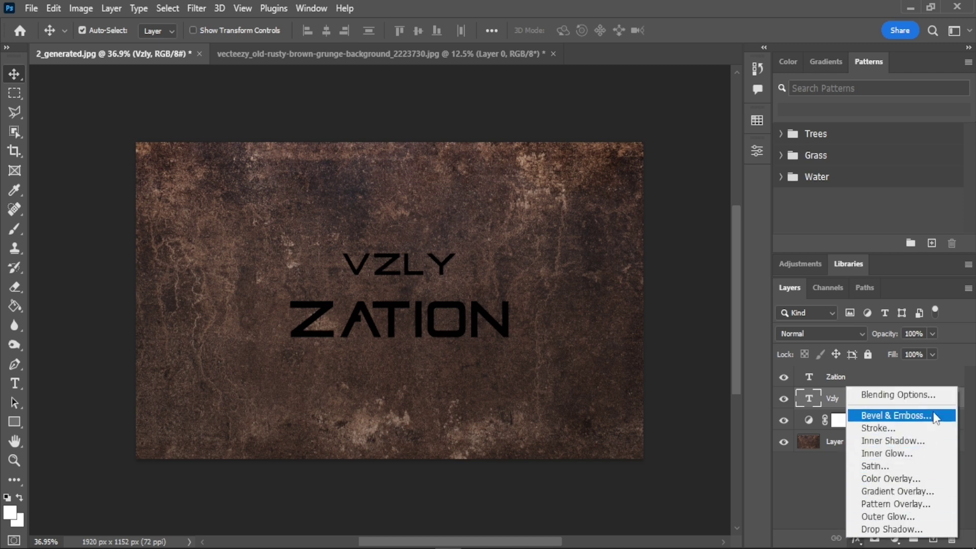
{"action": "left_click", "coordinate": [890, 431]}
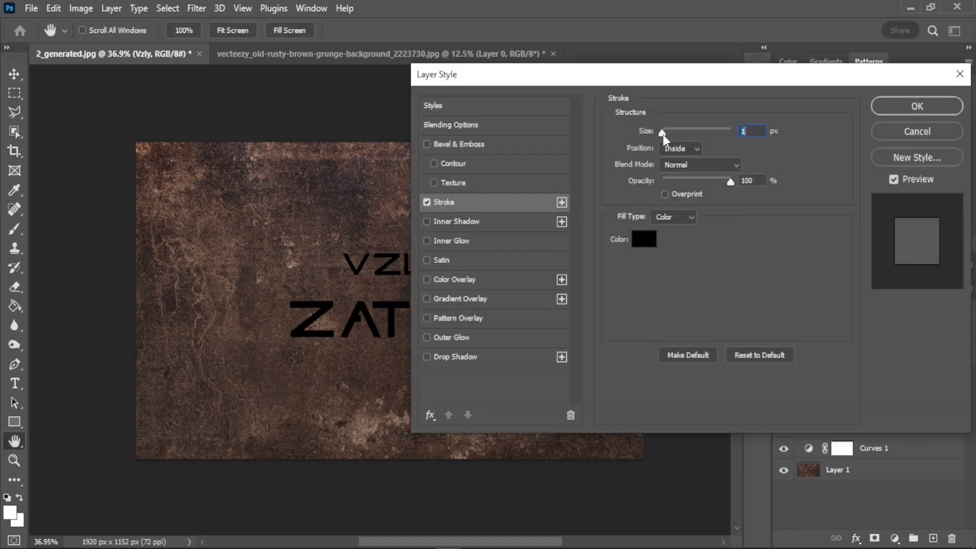
{"action": "left_click", "coordinate": [644, 238]}
{"action": "left_click_drag", "start_coordinate": [645, 237], "coordinate": [566, 150]}
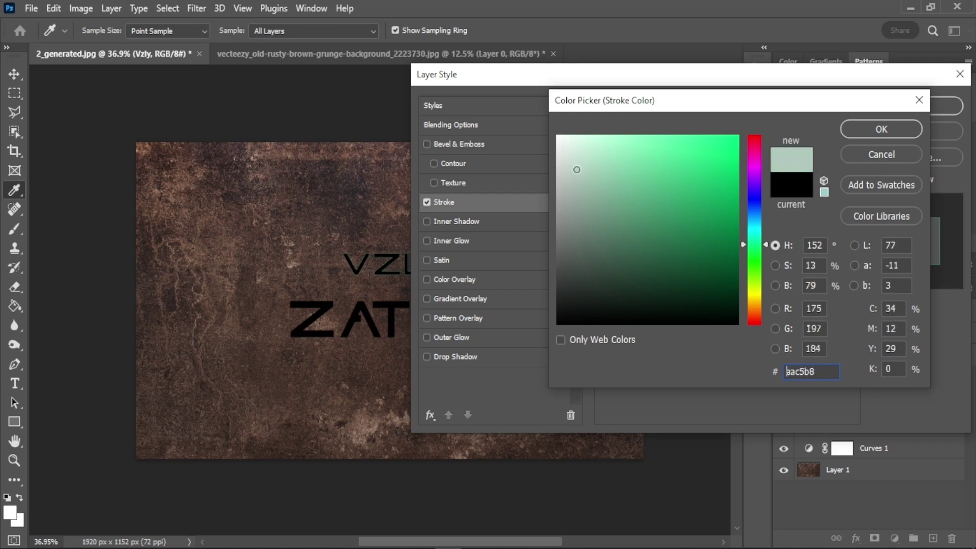
{"action": "left_click", "coordinate": [879, 130]}
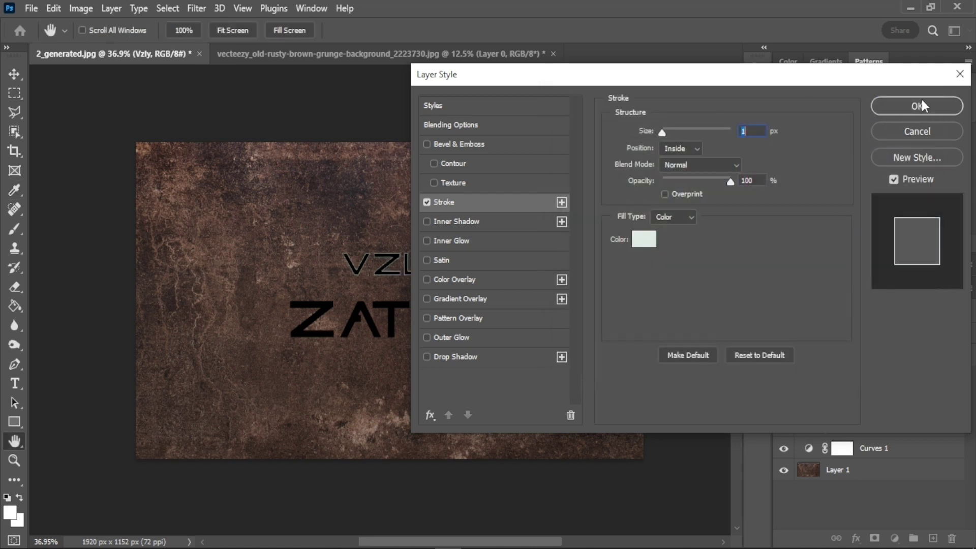
{"action": "left_click", "coordinate": [921, 105]}
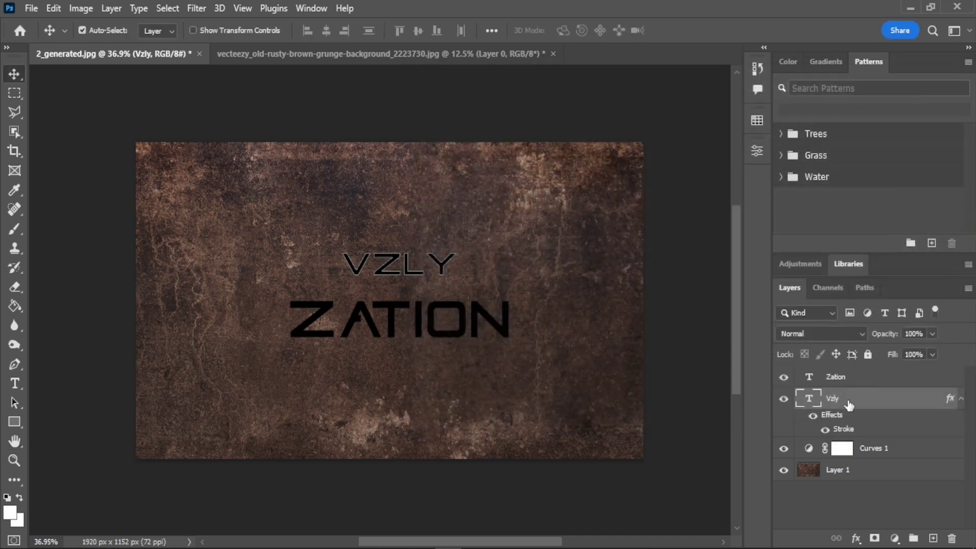
{"action": "key", "text": "ctrl+z"}
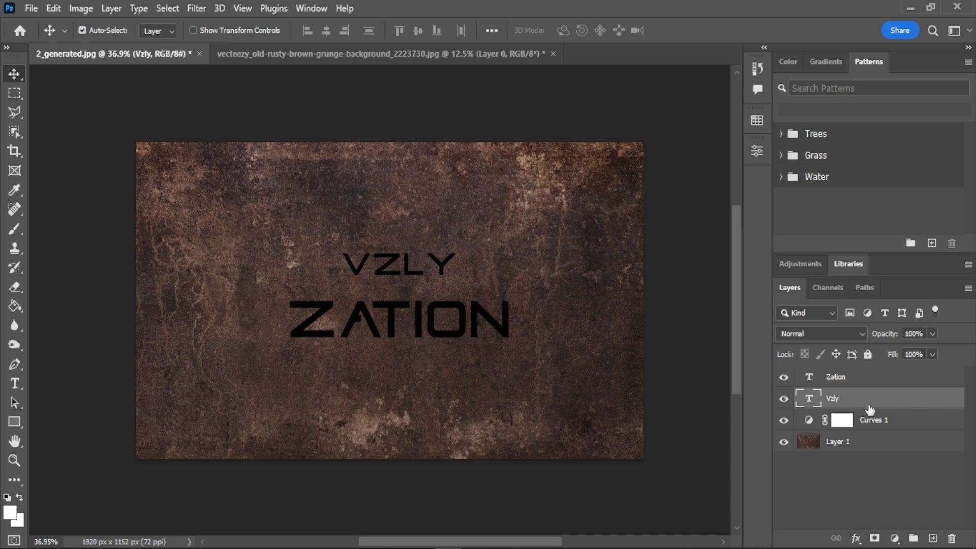
{"action": "double_click", "coordinate": [808, 398]}
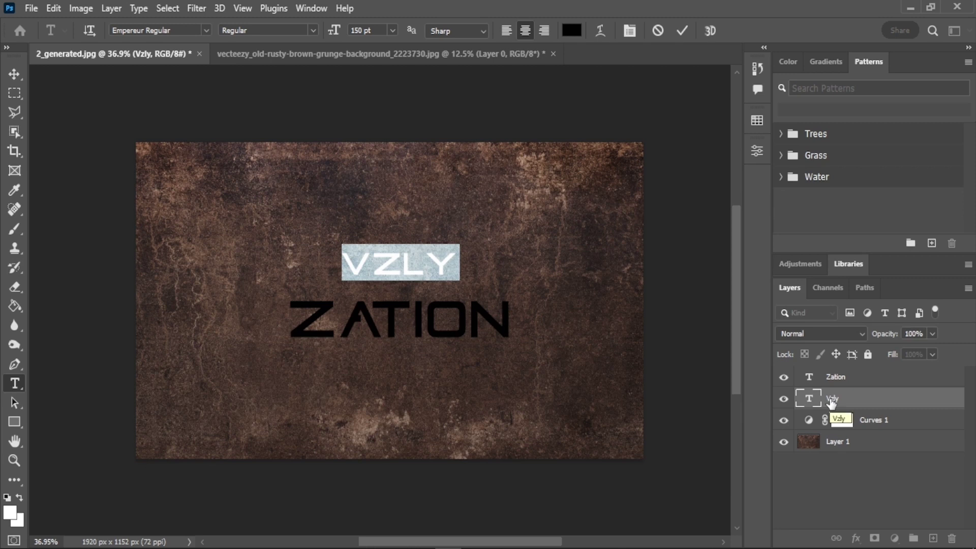
{"action": "double_click", "coordinate": [832, 399]}
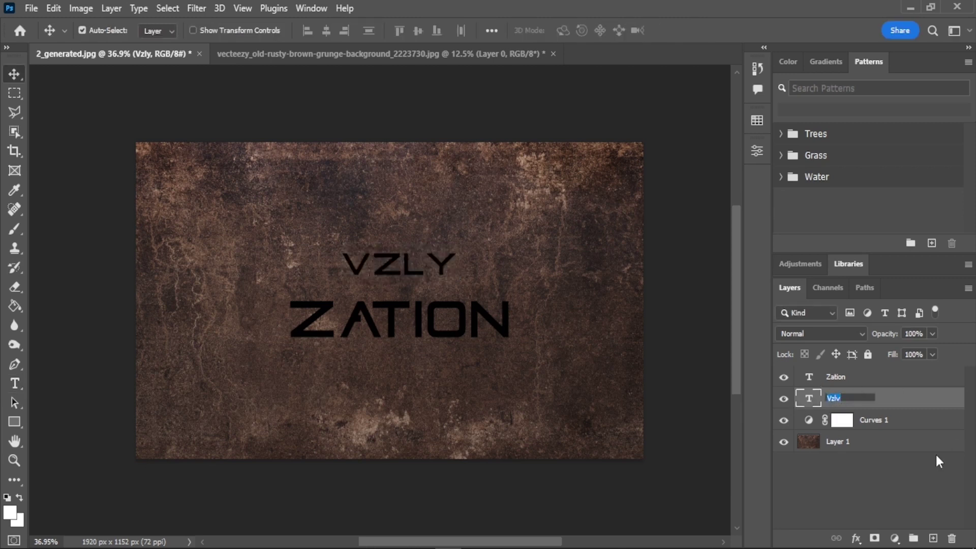
{"action": "left_click", "coordinate": [938, 474]}
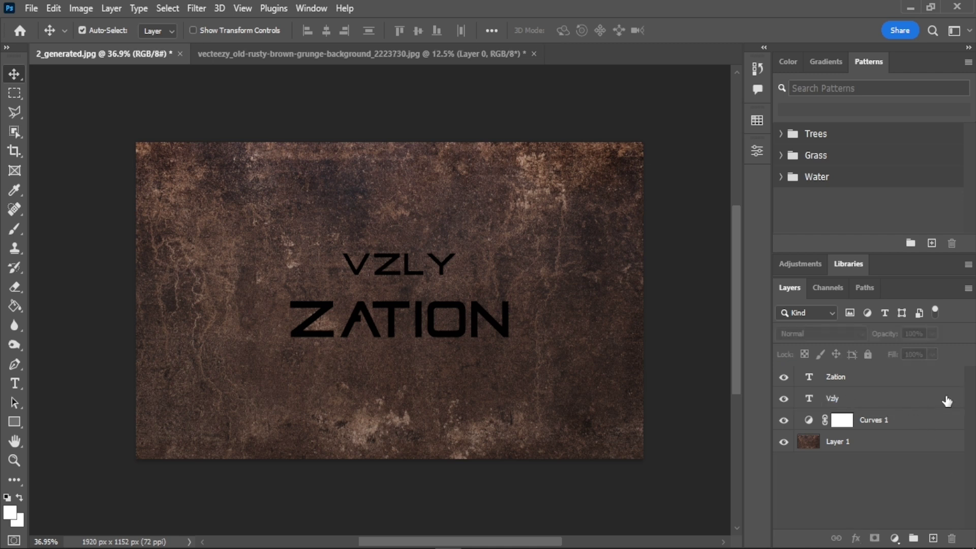
{"action": "left_click", "coordinate": [890, 405]}
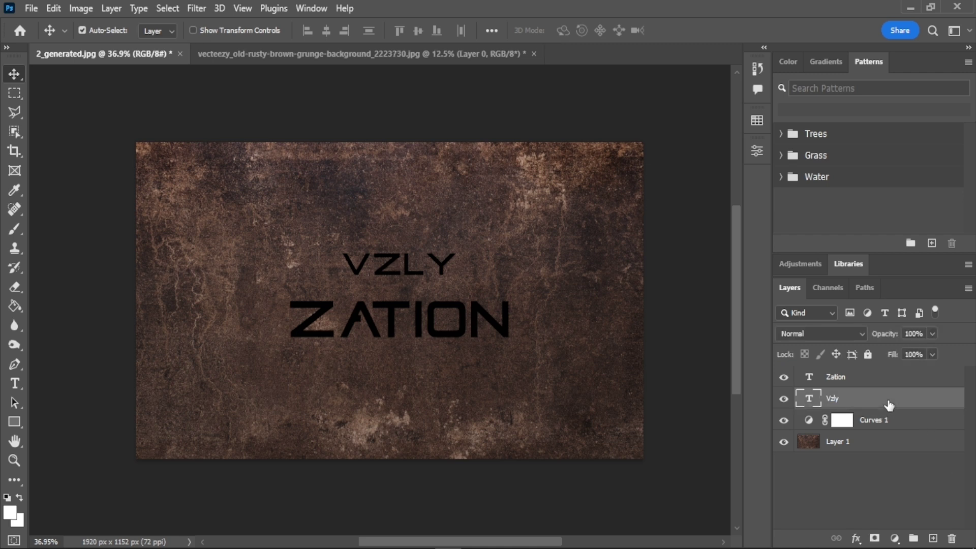
Step: Open the Vzly layer style and briefly try a Stroke, then turn it off
{"action": "double_click", "coordinate": [889, 405]}
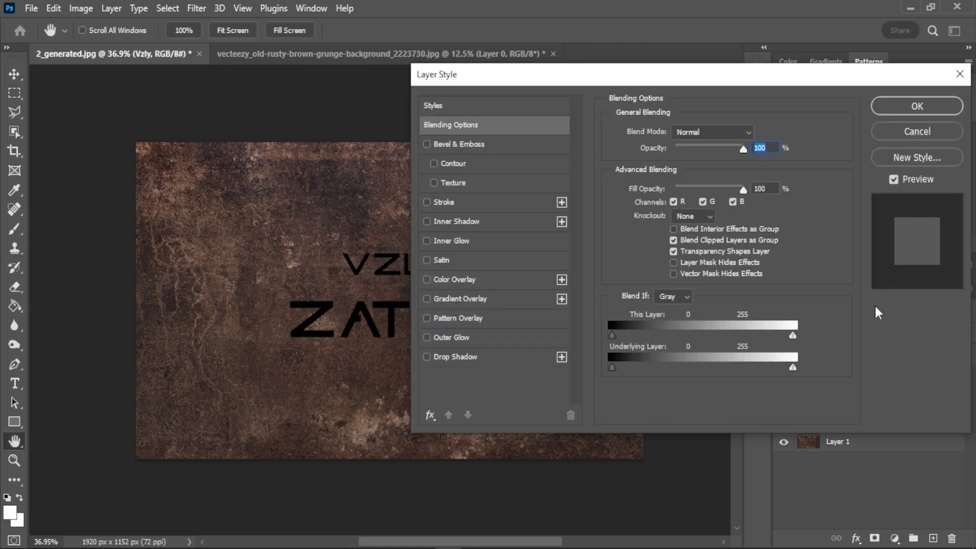
{"action": "mouse_move", "coordinate": [738, 81]}
{"action": "left_mouse_down"}
{"action": "mouse_move", "coordinate": [583, 124]}
{"action": "mouse_move", "coordinate": [761, 110]}
{"action": "left_mouse_up"}
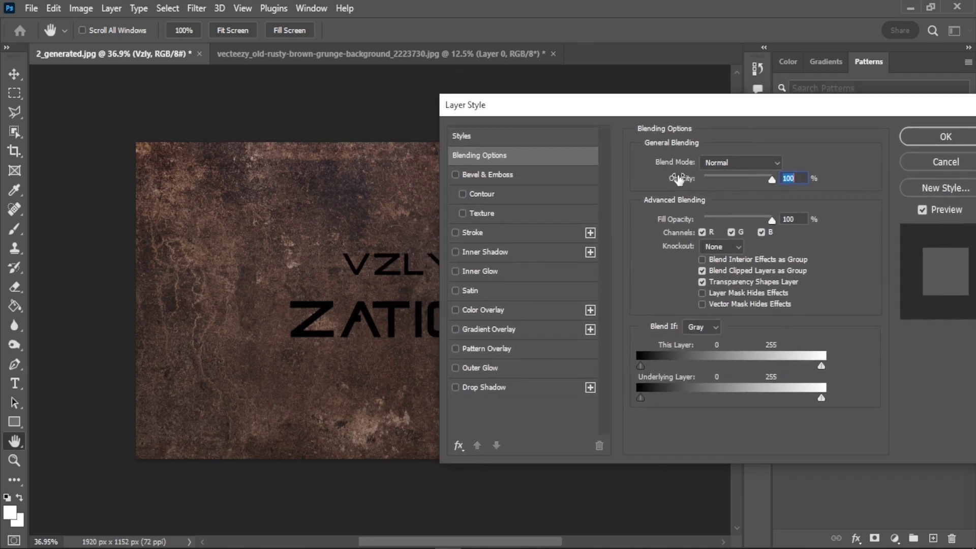
{"action": "left_click", "coordinate": [490, 231]}
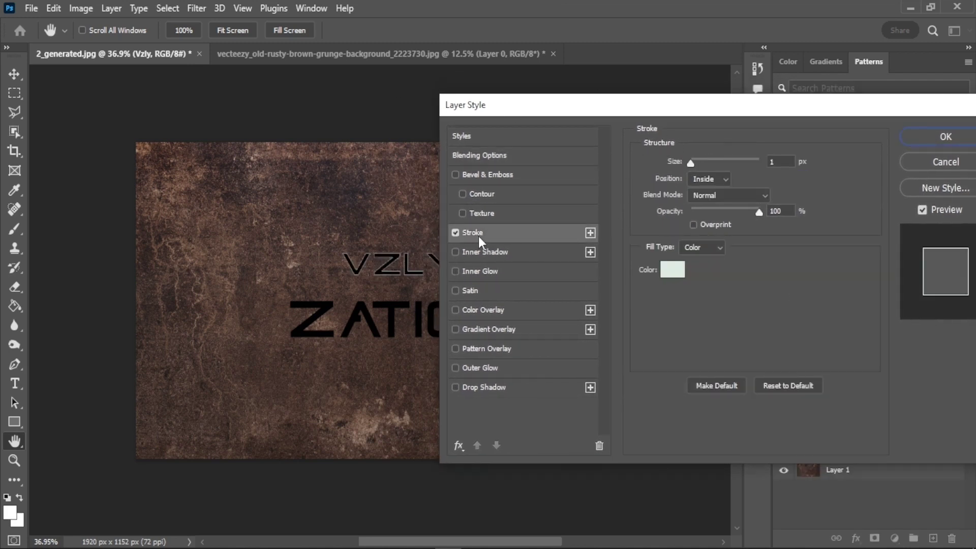
{"action": "left_click", "coordinate": [455, 233]}
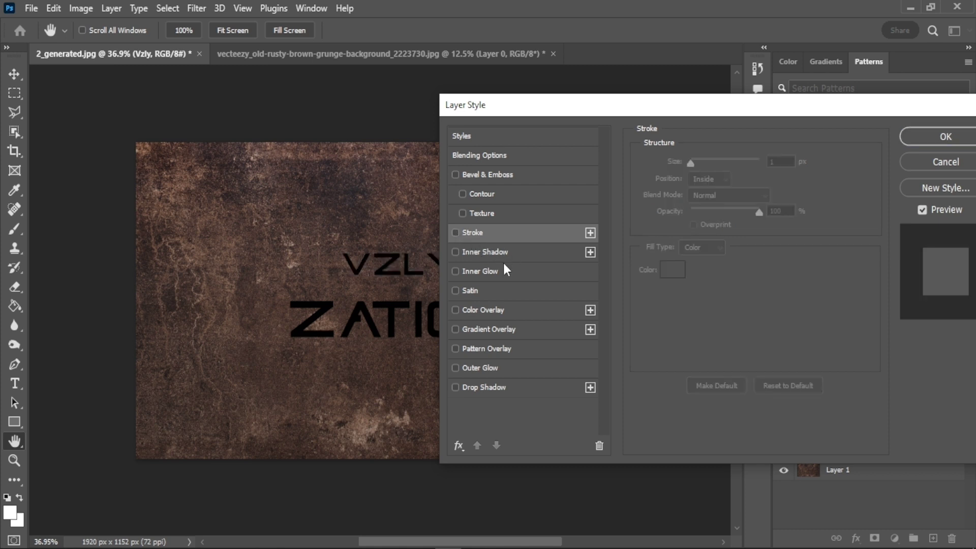
Step: Preview a saturated pink Color Overlay on VZLY, then remove it
{"action": "left_click", "coordinate": [455, 310]}
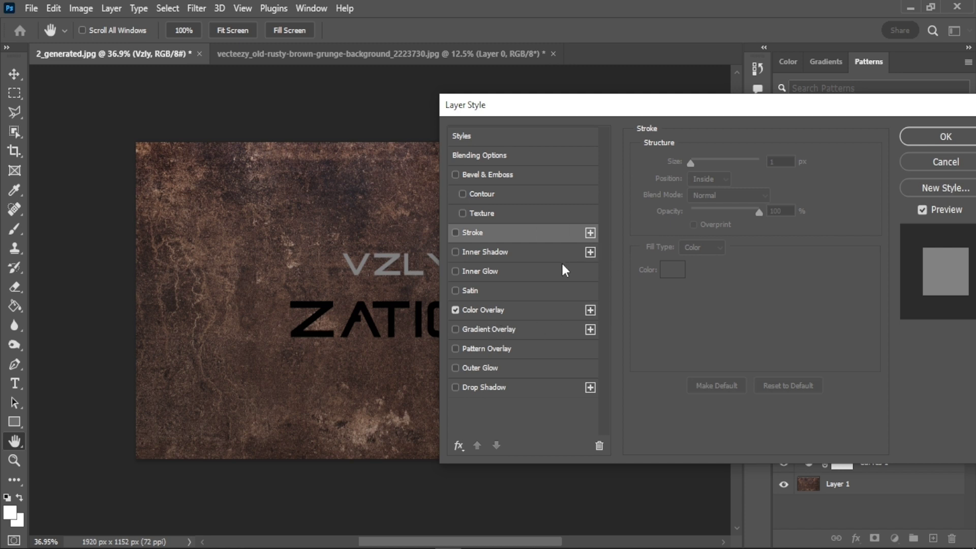
{"action": "left_click", "coordinate": [500, 306]}
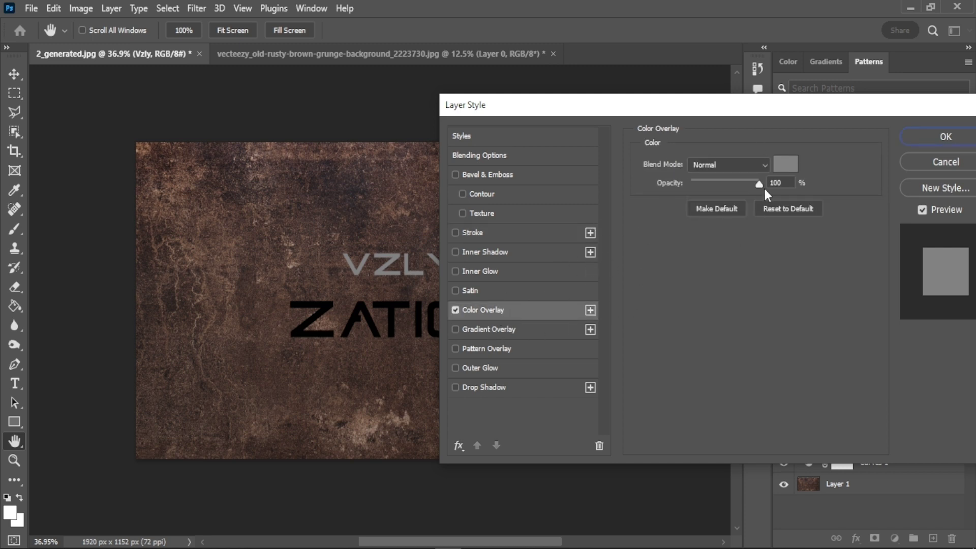
{"action": "left_click", "coordinate": [785, 163]}
{"action": "left_click", "coordinate": [711, 179]}
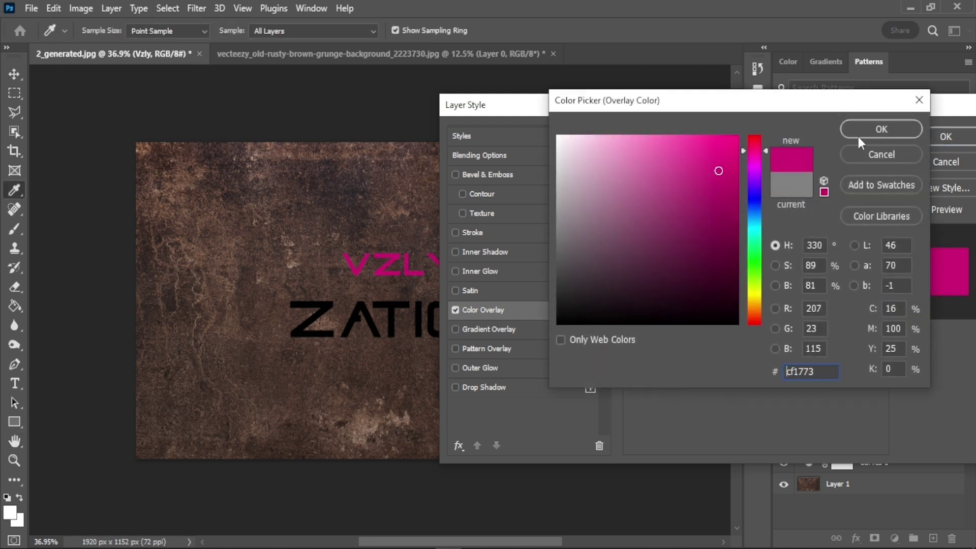
{"action": "left_click", "coordinate": [880, 129]}
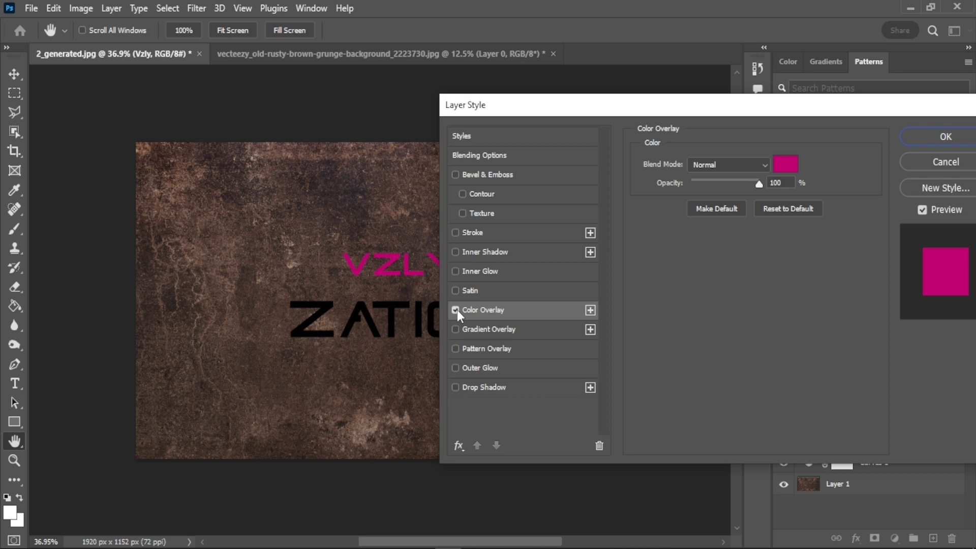
{"action": "left_click", "coordinate": [455, 310]}
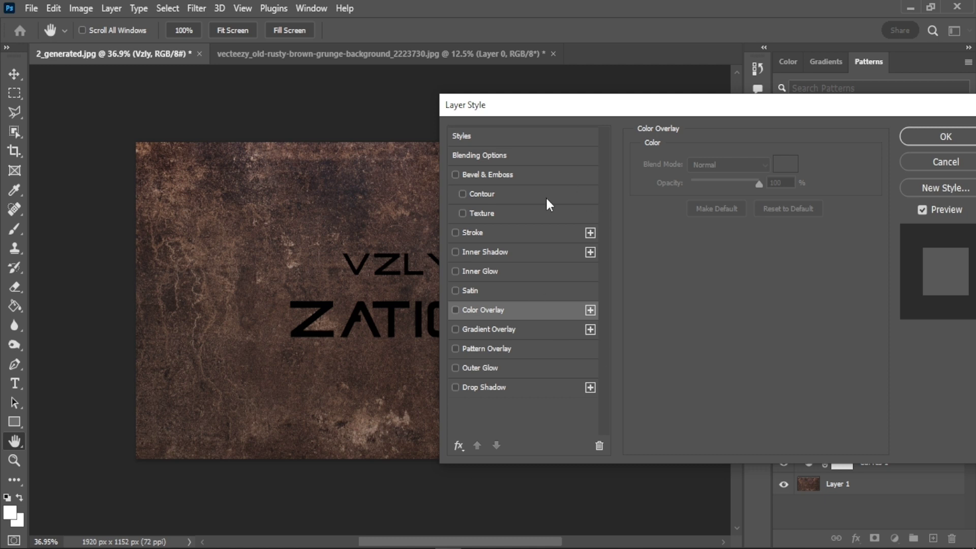
Step: Enable Bevel & Emboss with Chisel Hard technique and 135% depth
{"action": "left_click", "coordinate": [455, 174]}
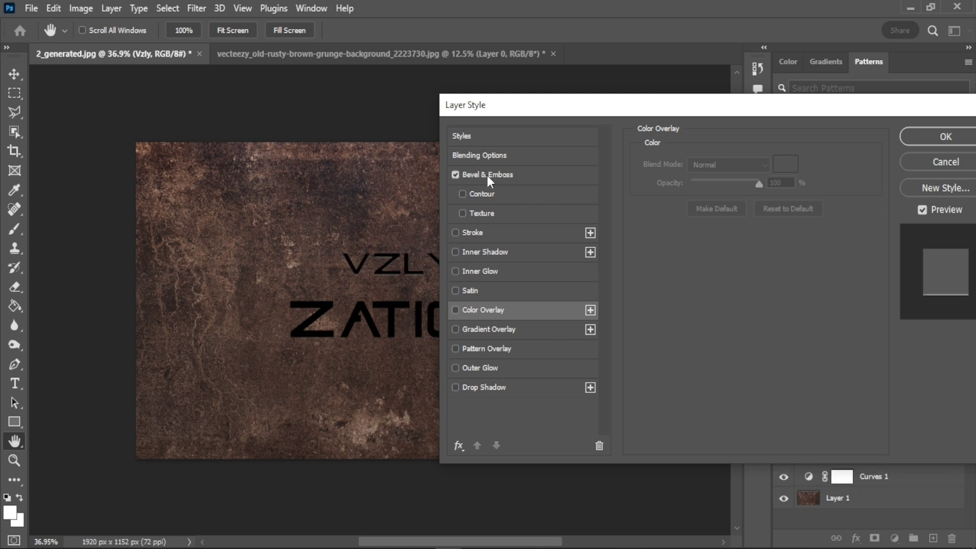
{"action": "left_click", "coordinate": [486, 174]}
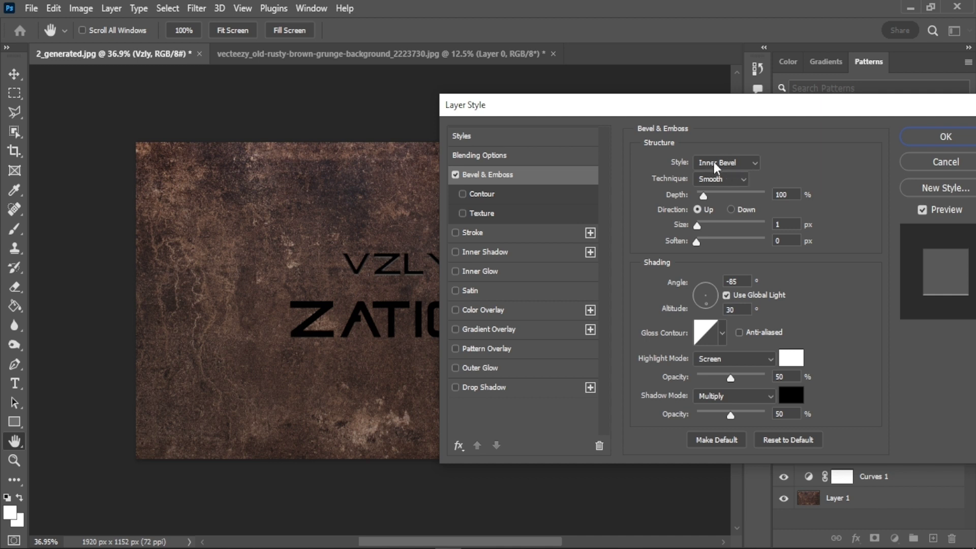
{"action": "left_click", "coordinate": [737, 186]}
{"action": "left_click", "coordinate": [728, 207]}
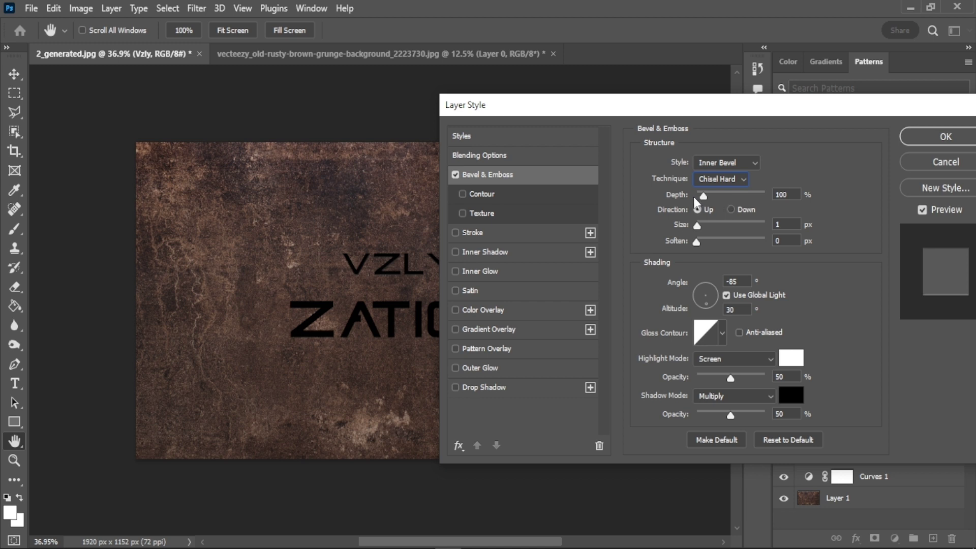
{"action": "key", "text": "Tab"}
{"action": "type", "text": "135"}
Step: Set bevel size 250, soften 3, angle 95, altitude 42, without global light
{"action": "double_click", "coordinate": [786, 224]}
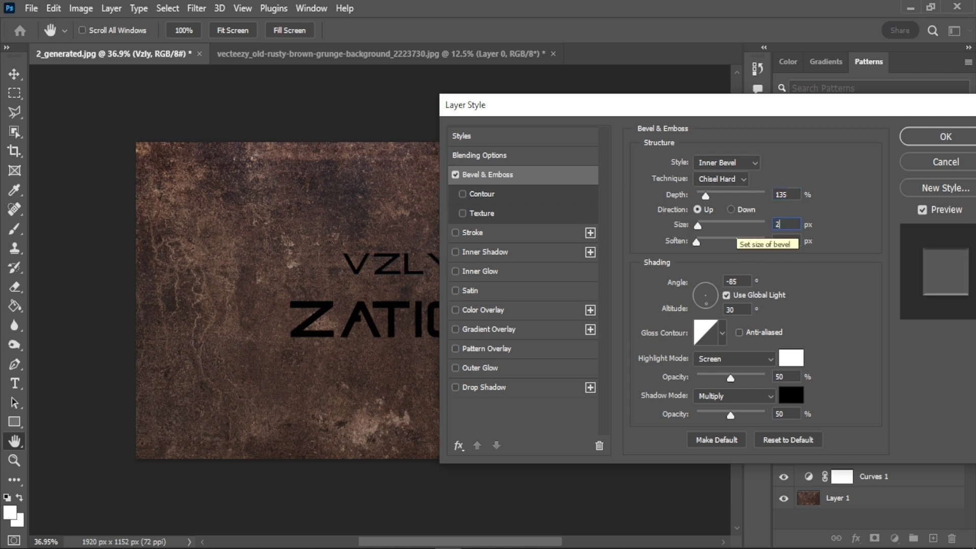
{"action": "type", "text": "250"}
{"action": "key", "text": "Tab"}
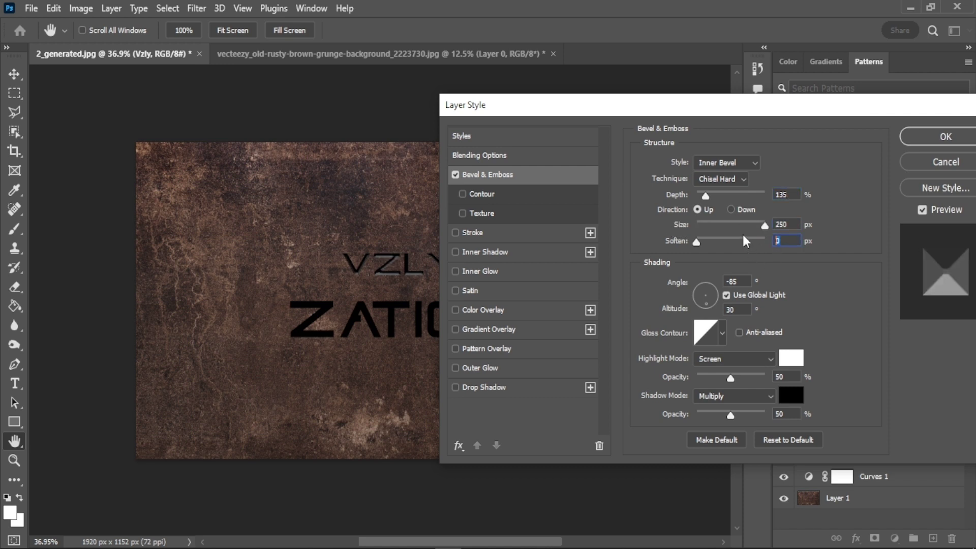
{"action": "type", "text": "3"}
{"action": "key", "text": "Tab"}
{"action": "type", "text": "95"}
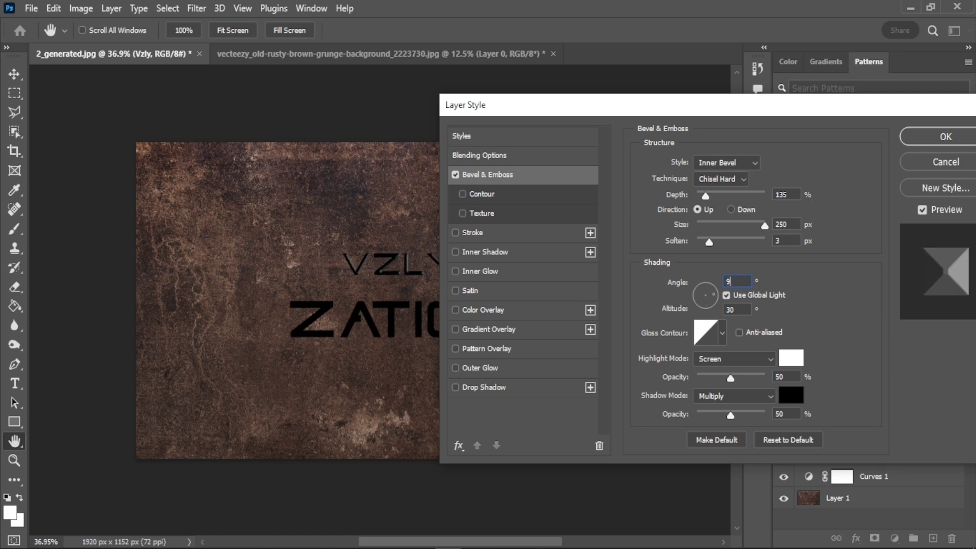
{"action": "key", "text": "Tab"}
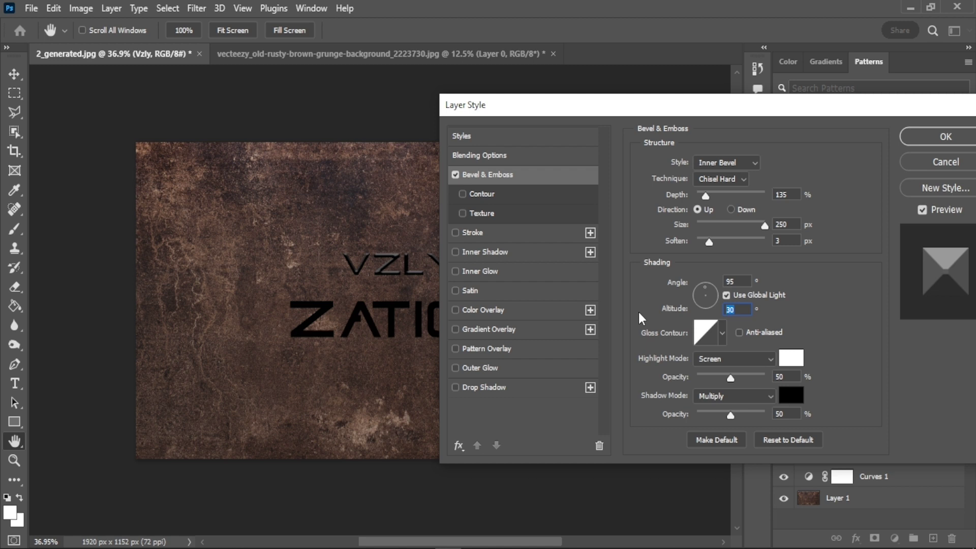
{"action": "type", "text": "42"}
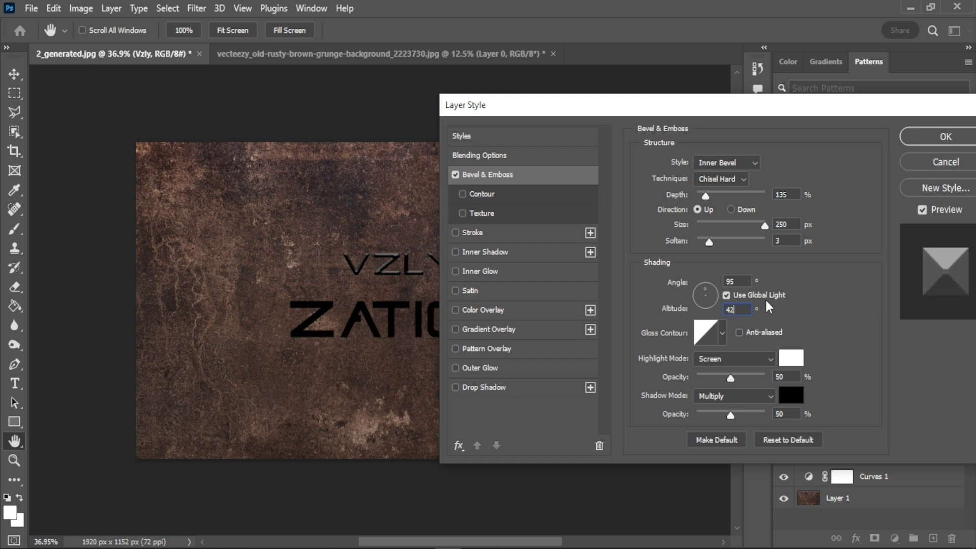
{"action": "left_click", "coordinate": [743, 298]}
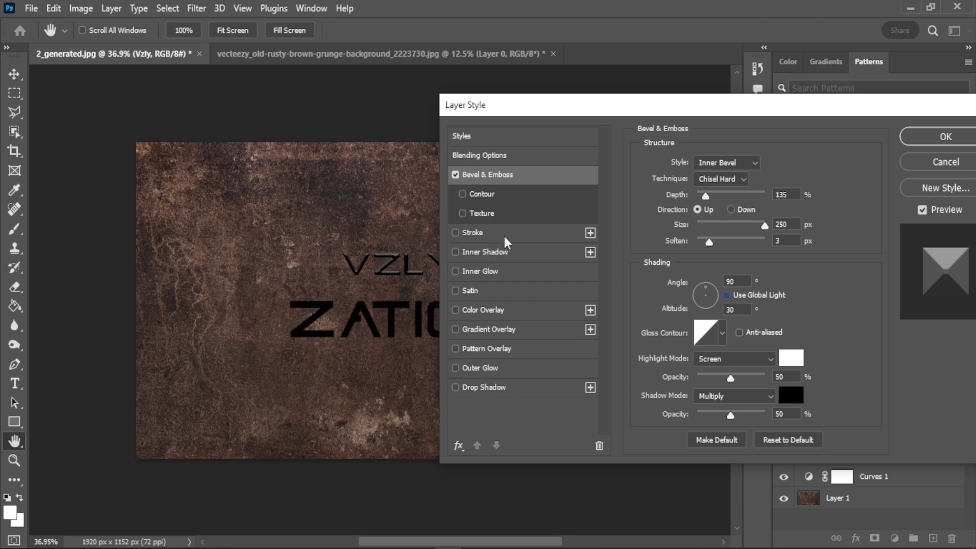
Step: Set bevel highlights to white Linear Dodge (Add) at 65% opacity
{"action": "scroll", "coordinate": [821, 307], "scroll_direction": "down", "scroll_amount": 1}
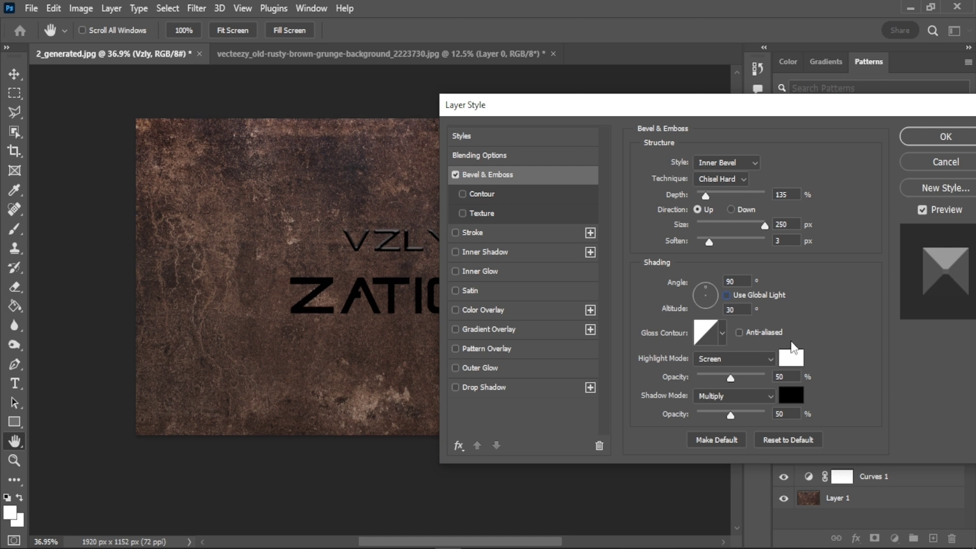
{"action": "scroll", "coordinate": [791, 347], "scroll_direction": "up", "scroll_amount": 1}
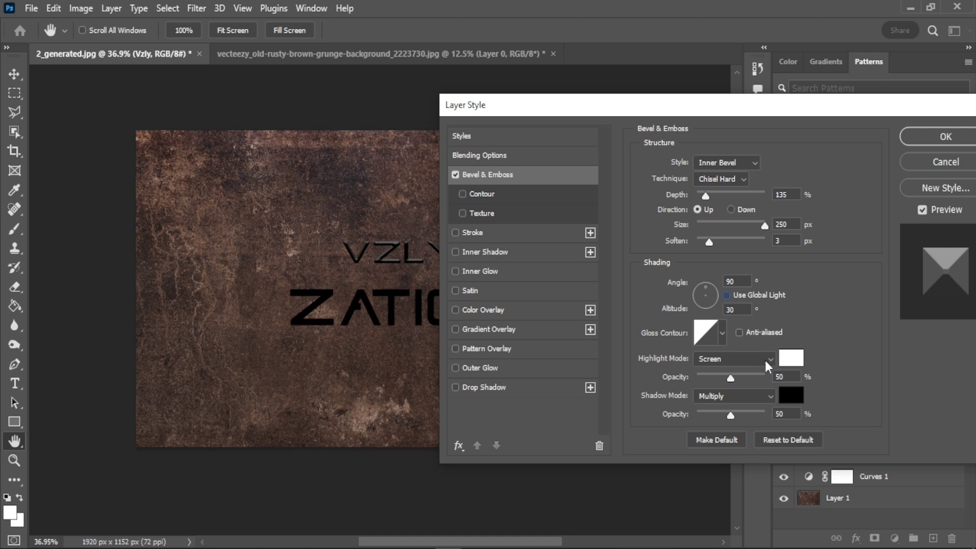
{"action": "left_click", "coordinate": [769, 362]}
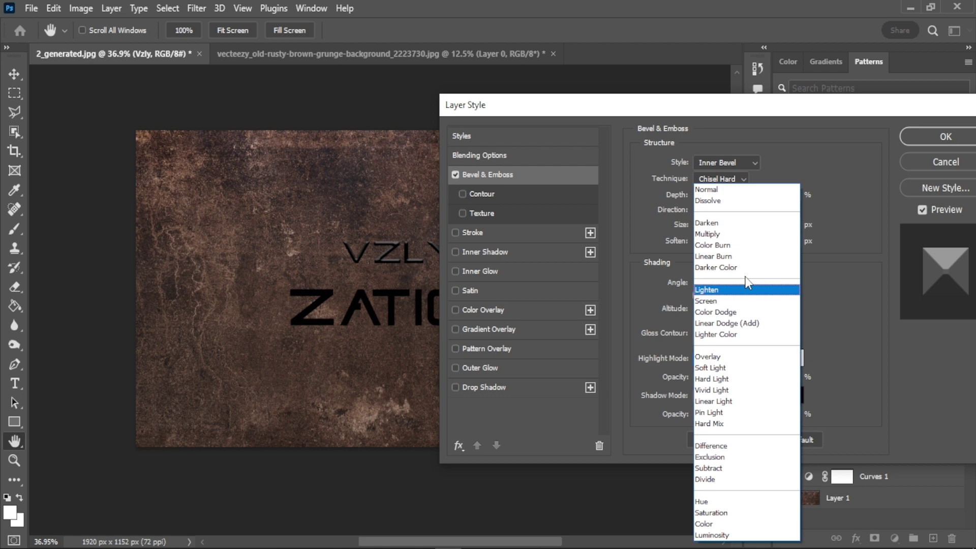
{"action": "left_click", "coordinate": [743, 323]}
{"action": "left_click", "coordinate": [798, 359]}
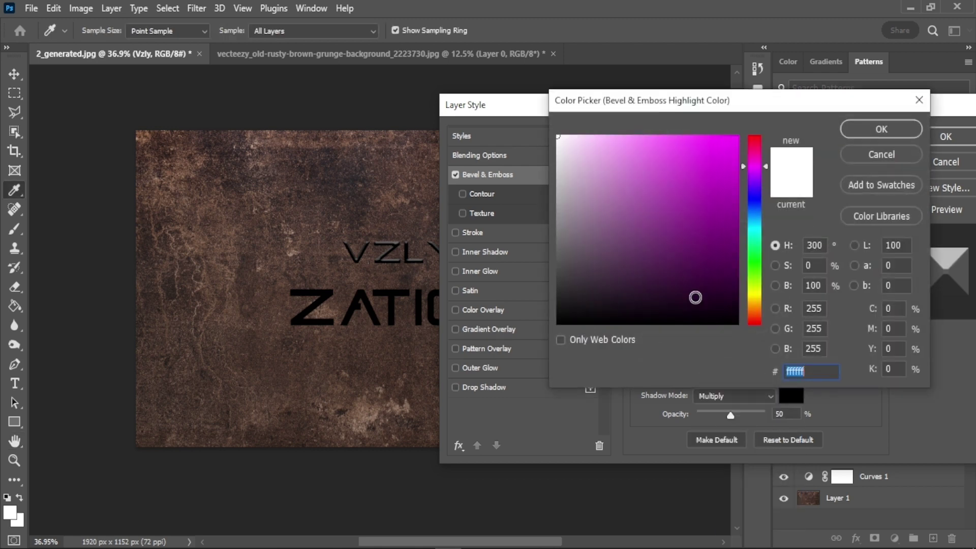
{"action": "left_click", "coordinate": [885, 134]}
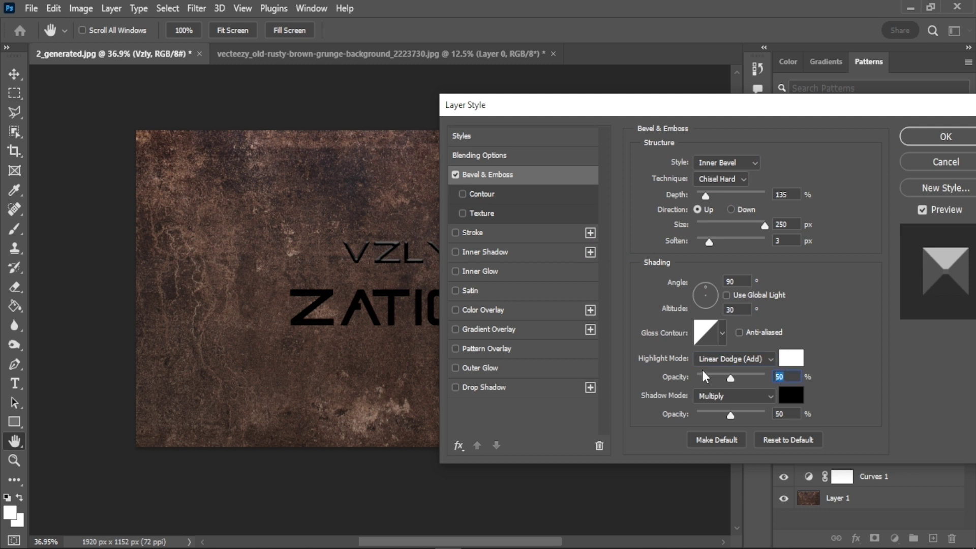
{"action": "type", "text": "65"}
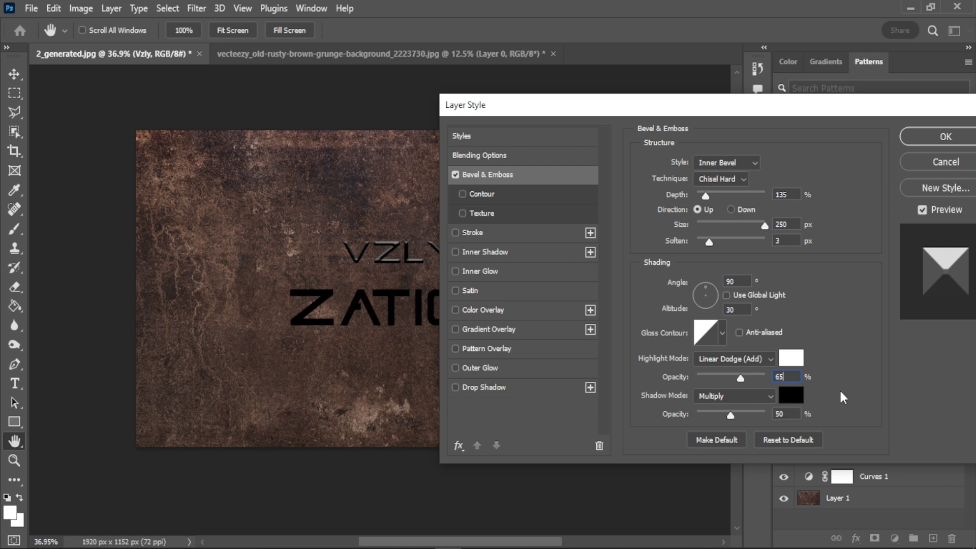
Step: Set bevel shadows to black Linear Burn at 55% opacity
{"action": "left_click", "coordinate": [791, 400]}
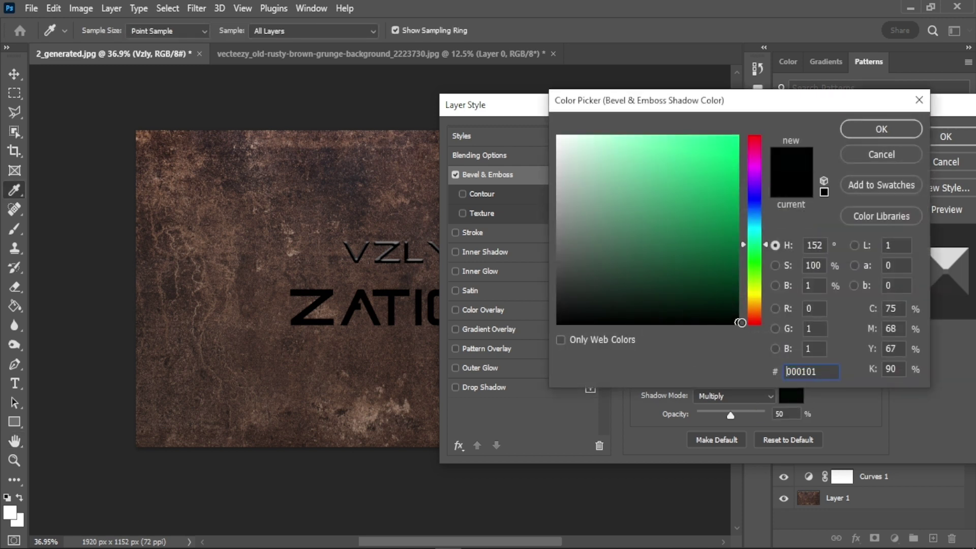
{"action": "left_click", "coordinate": [888, 158]}
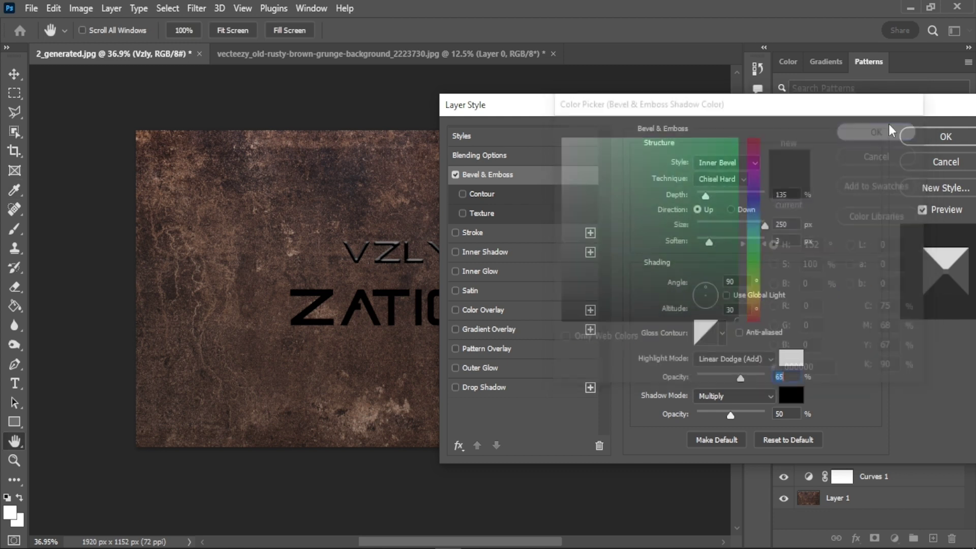
{"action": "left_click", "coordinate": [752, 398]}
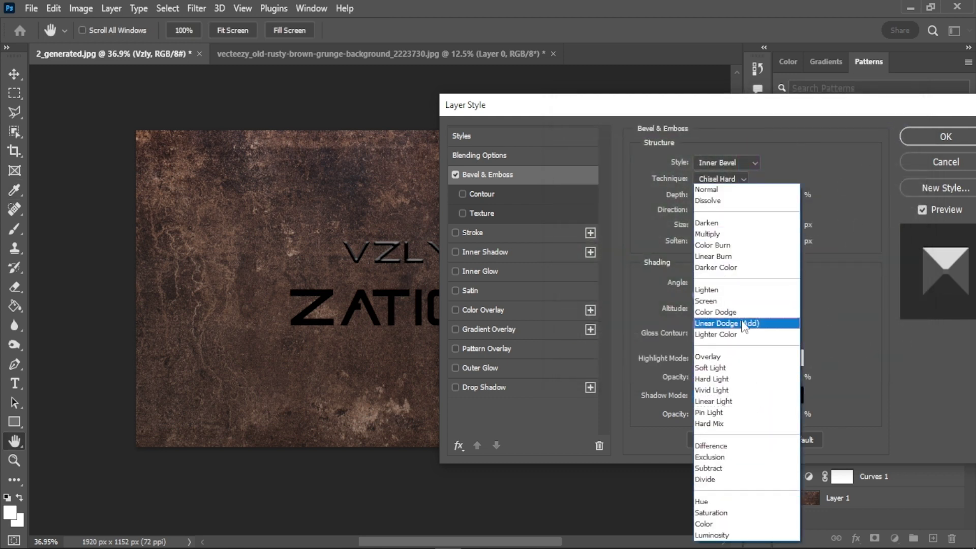
{"action": "left_click", "coordinate": [730, 257]}
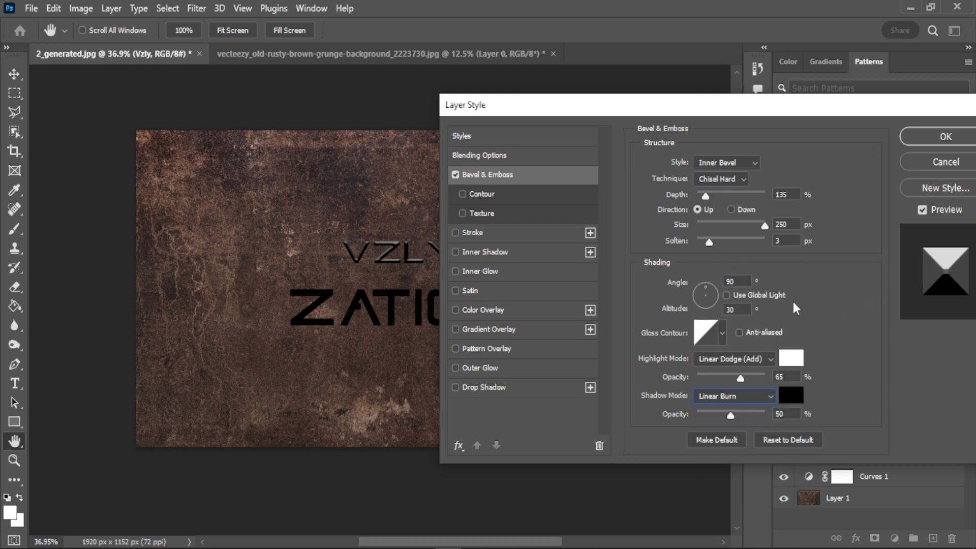
{"action": "left_click", "coordinate": [783, 414]}
{"action": "type", "text": "55"}
Step: Compare the text with the bevel hidden and shown, viewing the full title
{"action": "mouse_move", "coordinate": [804, 112]}
{"action": "left_mouse_down"}
{"action": "mouse_move", "coordinate": [686, 115]}
{"action": "mouse_move", "coordinate": [736, 104]}
{"action": "left_mouse_up"}
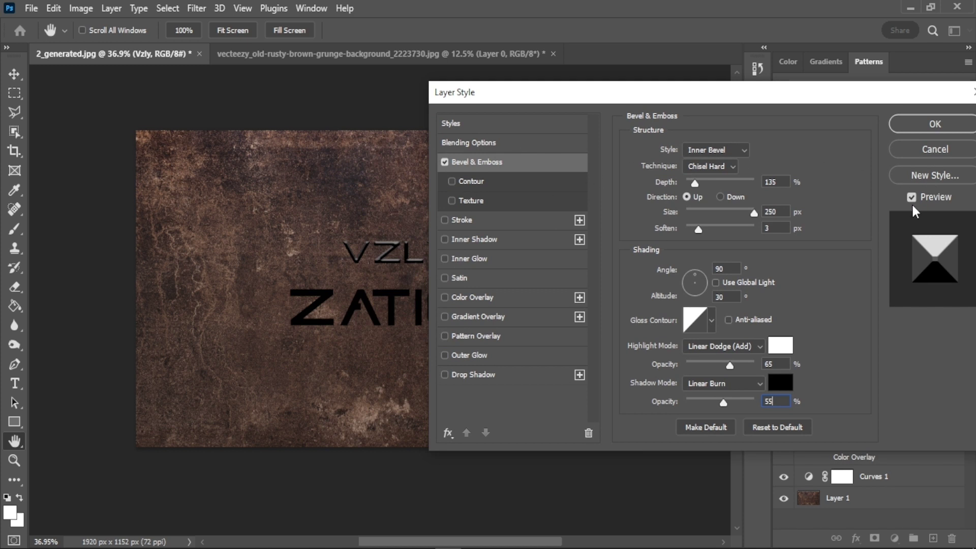
{"action": "left_click", "coordinate": [909, 197]}
{"action": "left_click", "coordinate": [910, 197]}
{"action": "mouse_move", "coordinate": [595, 92]}
{"action": "left_mouse_down"}
{"action": "mouse_move", "coordinate": [737, 98]}
{"action": "mouse_move", "coordinate": [657, 106]}
{"action": "mouse_move", "coordinate": [677, 92]}
{"action": "left_mouse_up"}
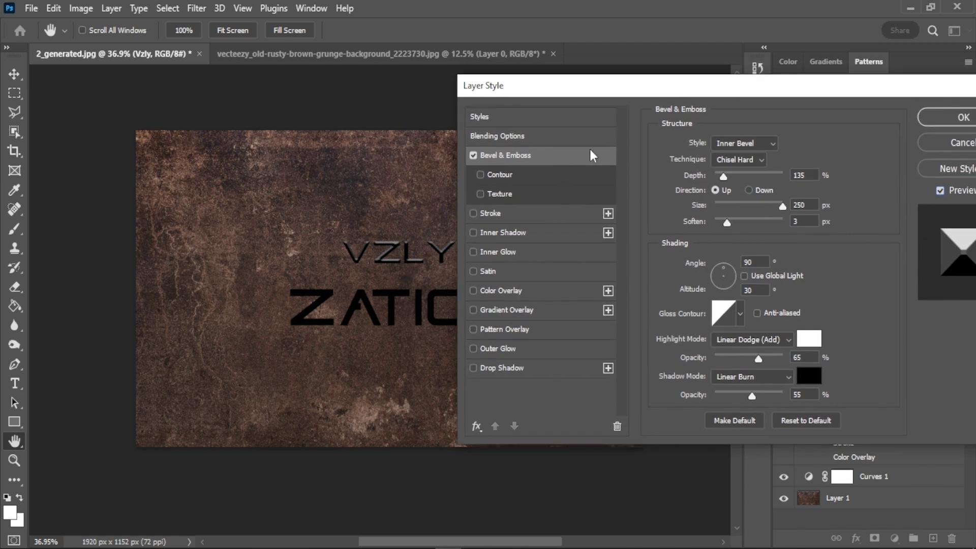
Step: Enable an anti-aliased Contour on the bevel and try several contour presets
{"action": "left_click", "coordinate": [505, 178]}
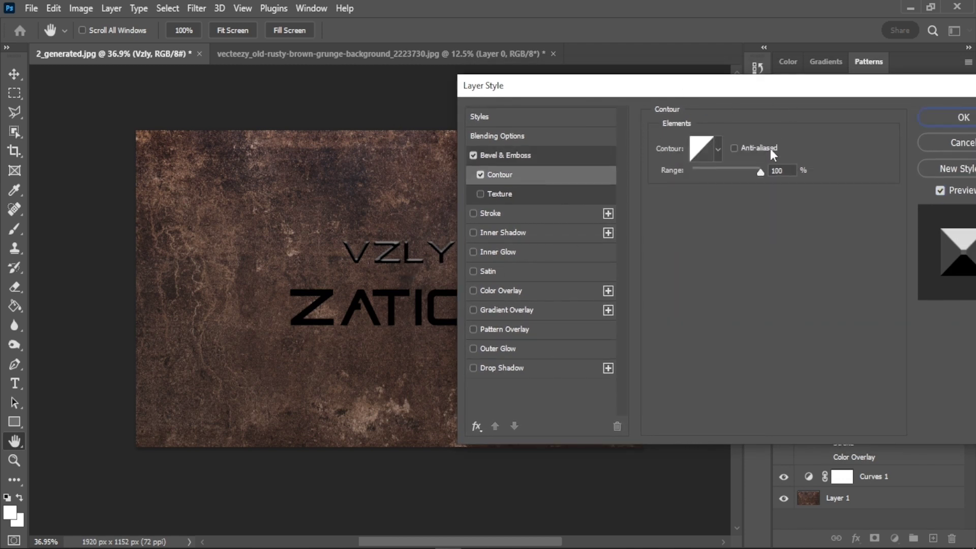
{"action": "left_click", "coordinate": [734, 148]}
{"action": "left_click", "coordinate": [692, 153]}
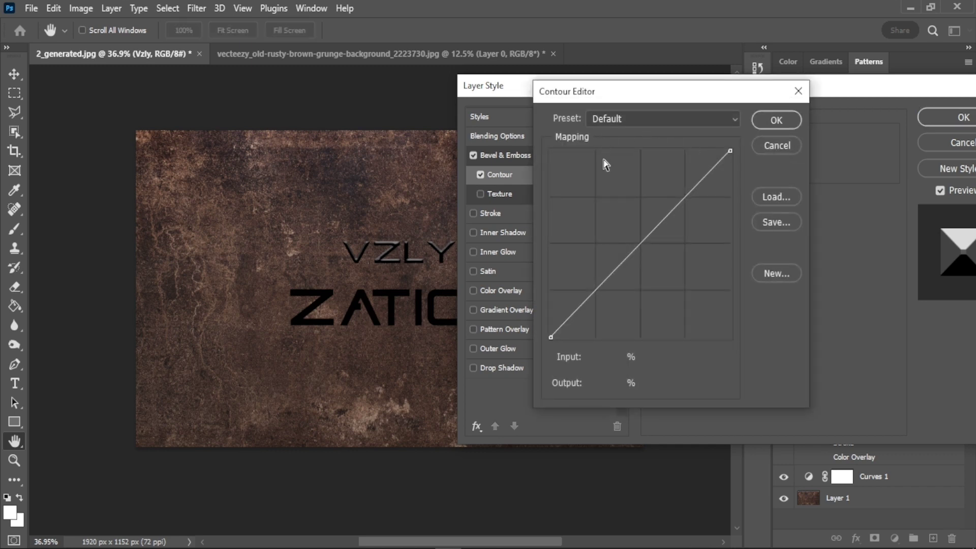
{"action": "left_click", "coordinate": [798, 91]}
{"action": "left_click", "coordinate": [717, 149]}
{"action": "left_click", "coordinate": [746, 184]}
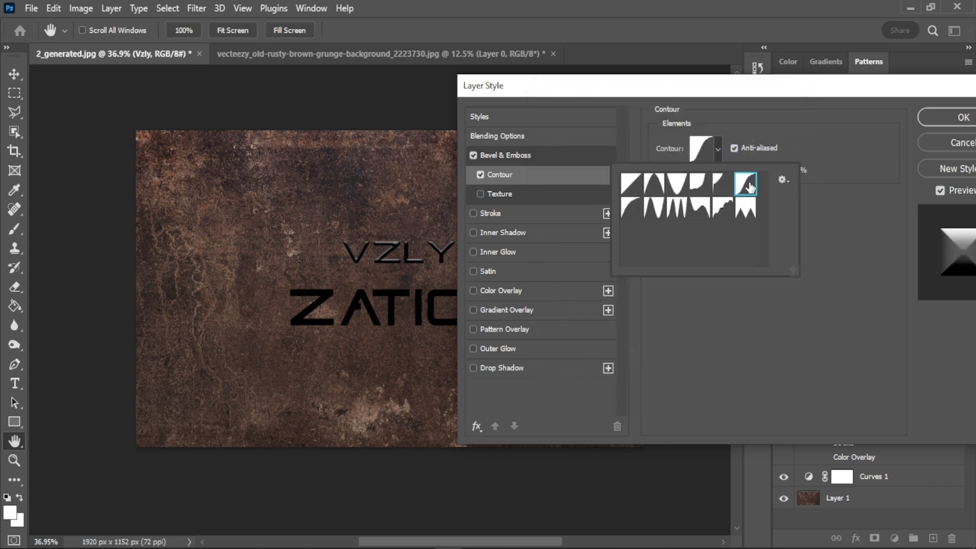
{"action": "left_click", "coordinate": [700, 149]}
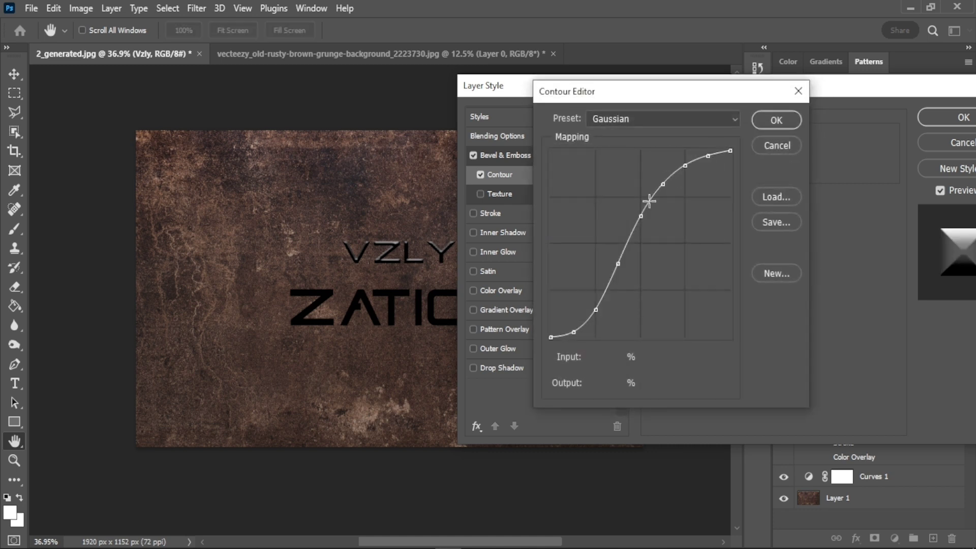
{"action": "left_click", "coordinate": [771, 123]}
{"action": "left_click", "coordinate": [716, 149]}
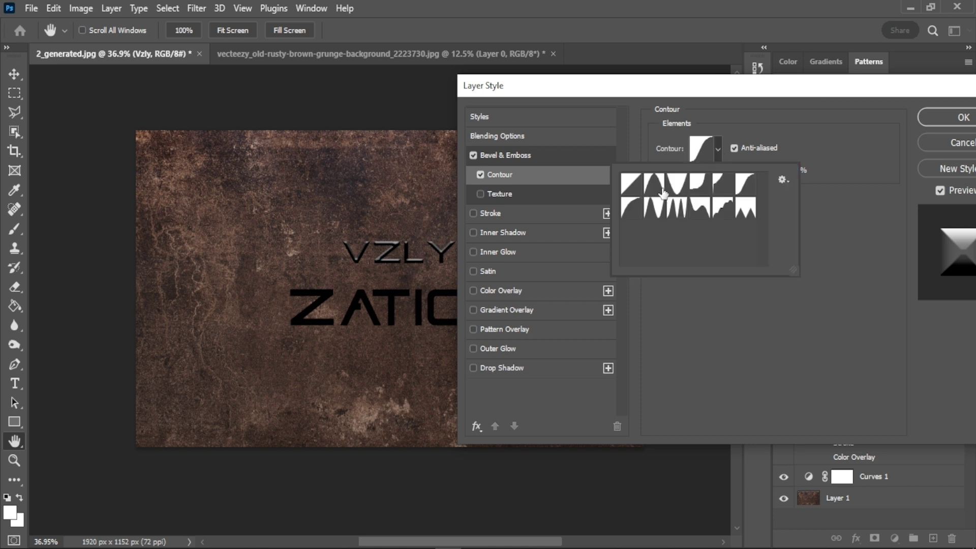
{"action": "left_click", "coordinate": [642, 189]}
{"action": "left_click", "coordinate": [701, 143]}
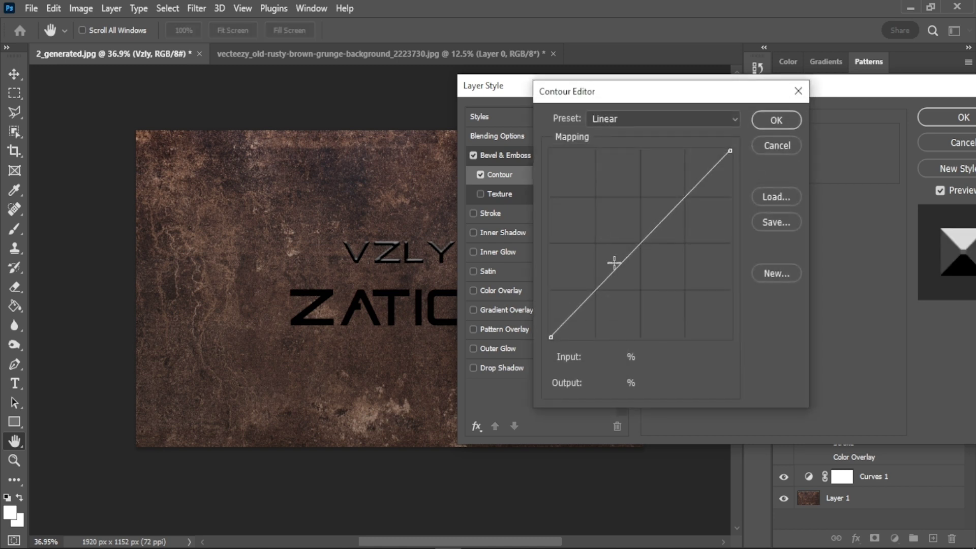
Step: Build a wave contour with points 37/100 and output 0, then set range 80%
{"action": "left_click", "coordinate": [614, 270]}
{"action": "left_click_drag", "start_coordinate": [614, 270], "coordinate": [587, 229]}
{"action": "key", "text": "Tab"}
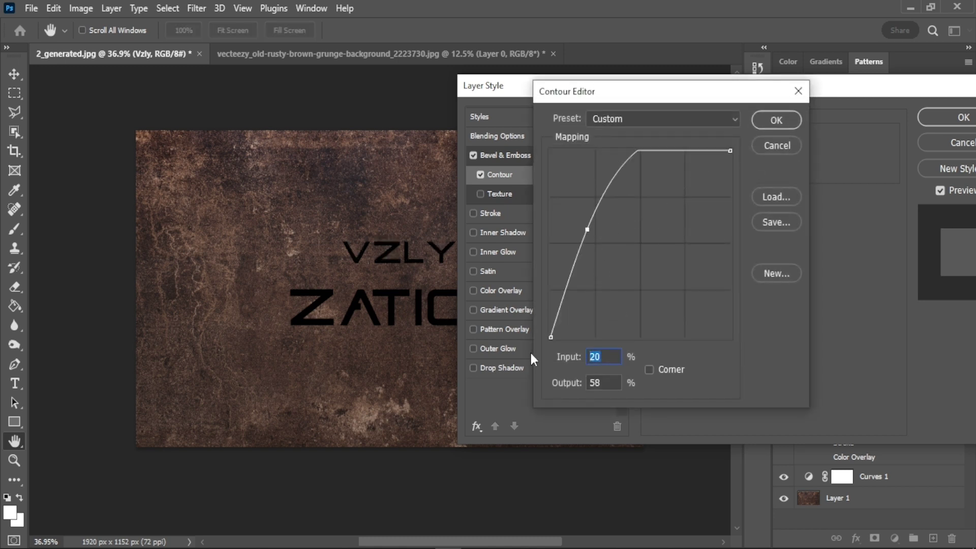
{"action": "type", "text": "37"}
{"action": "key", "text": "Tab"}
{"action": "type", "text": "100"}
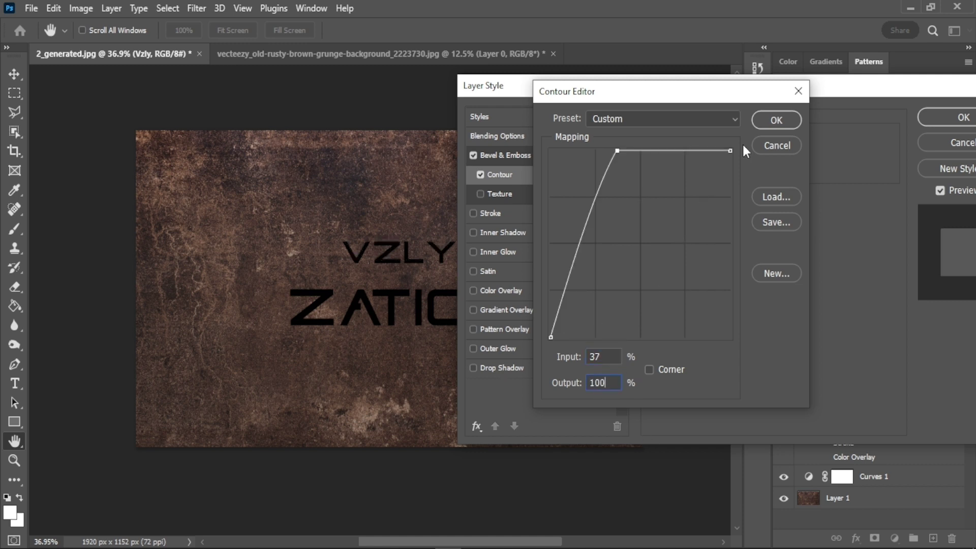
{"action": "left_click", "coordinate": [684, 151]}
{"action": "type", "text": "0"}
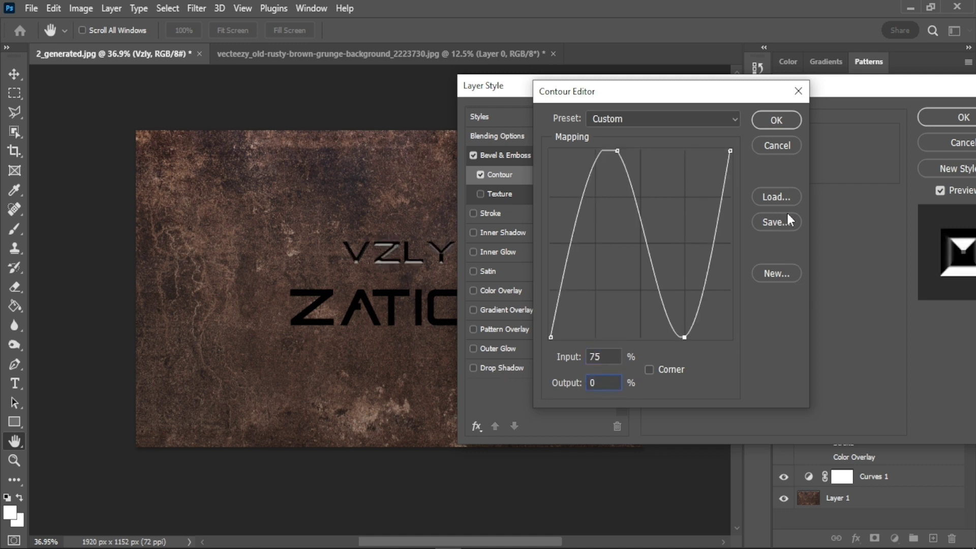
{"action": "left_click", "coordinate": [770, 120]}
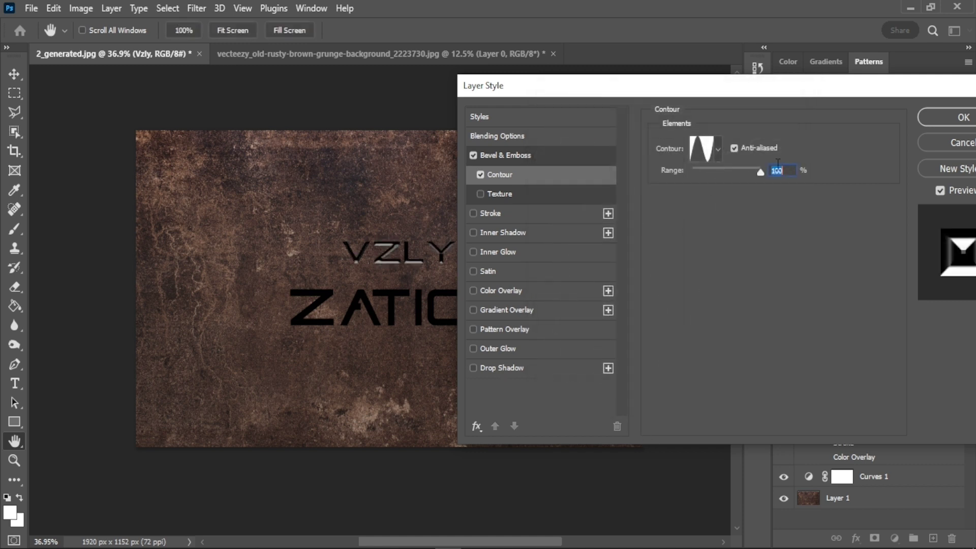
{"action": "type", "text": "80"}
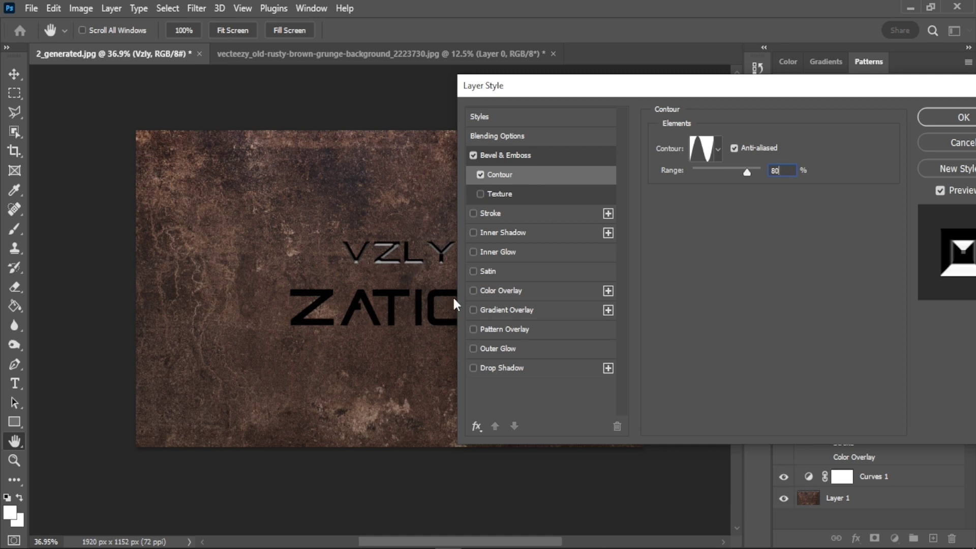
Step: Enable Gradient Overlay and set its left stop to dark gold b57a1c
{"action": "left_click", "coordinate": [501, 317]}
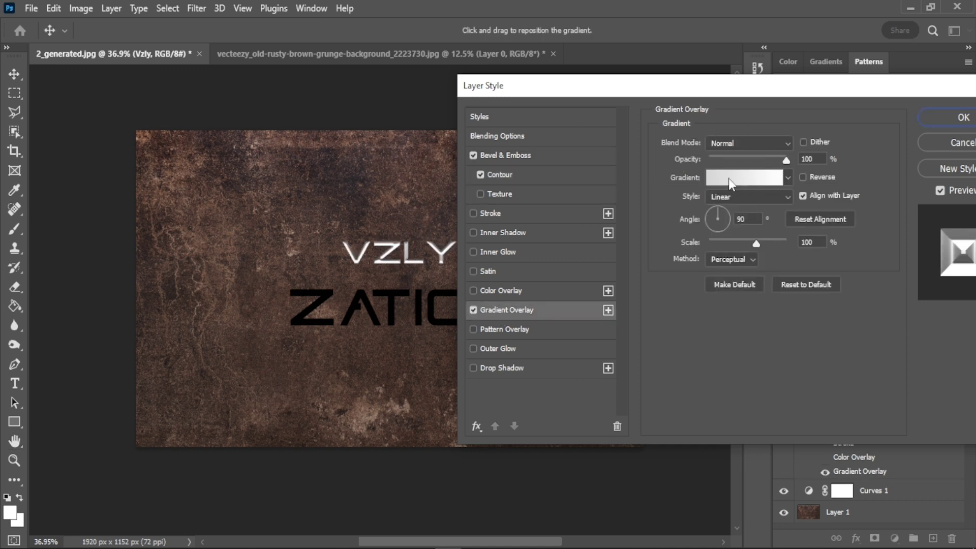
{"action": "left_click", "coordinate": [743, 178]}
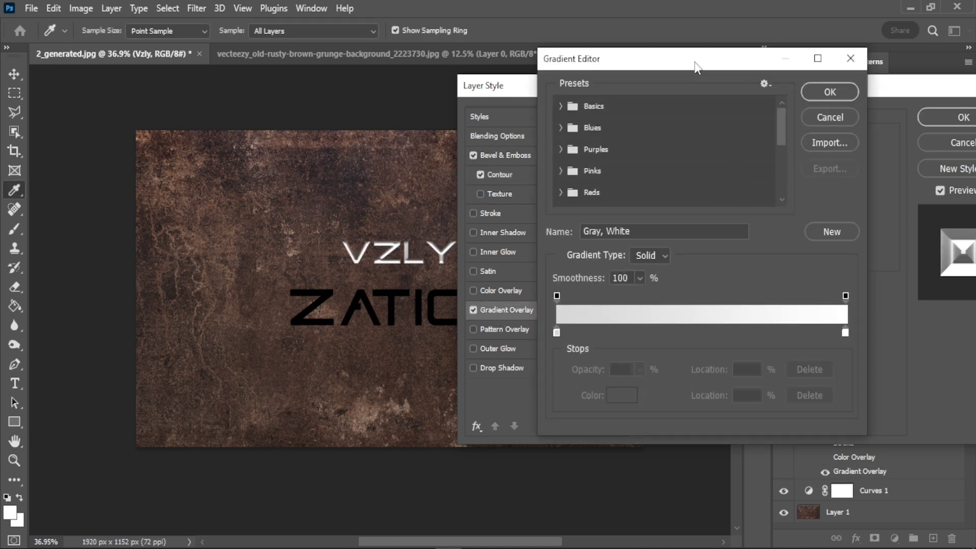
{"action": "mouse_move", "coordinate": [697, 65]}
{"action": "left_mouse_down"}
{"action": "mouse_move", "coordinate": [403, 265]}
{"action": "mouse_move", "coordinate": [630, 90]}
{"action": "left_mouse_up"}
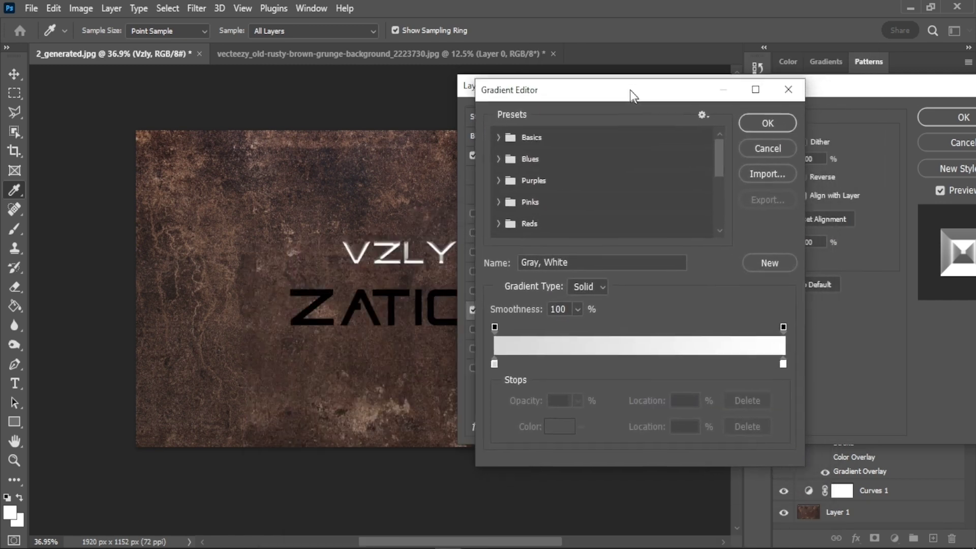
{"action": "left_click", "coordinate": [492, 361]}
{"action": "double_click", "coordinate": [492, 361]}
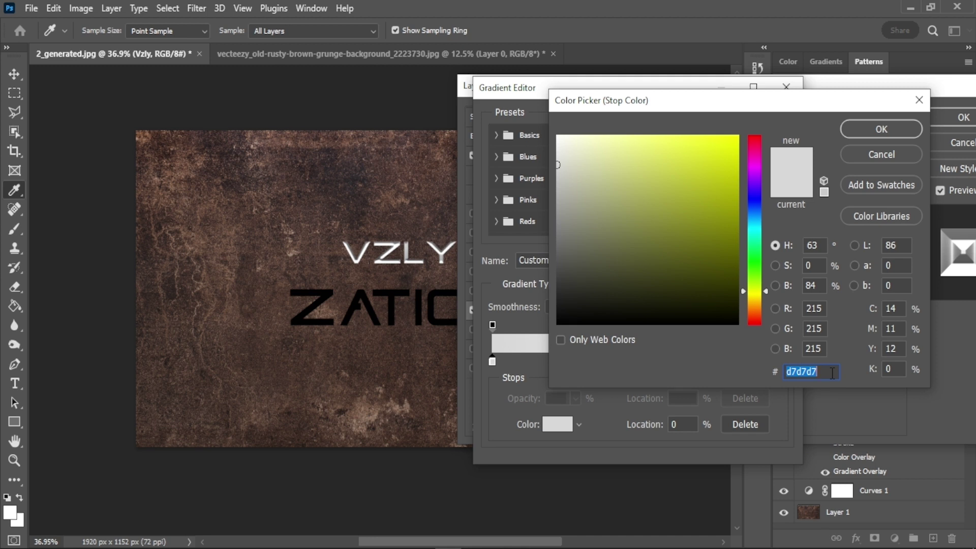
{"action": "type", "text": "b"}
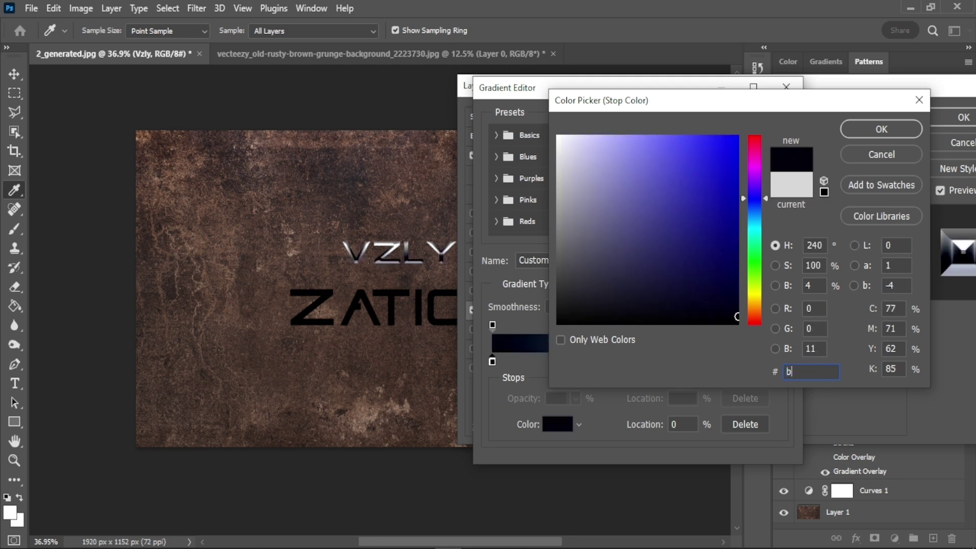
{"action": "type", "text": "57a"}
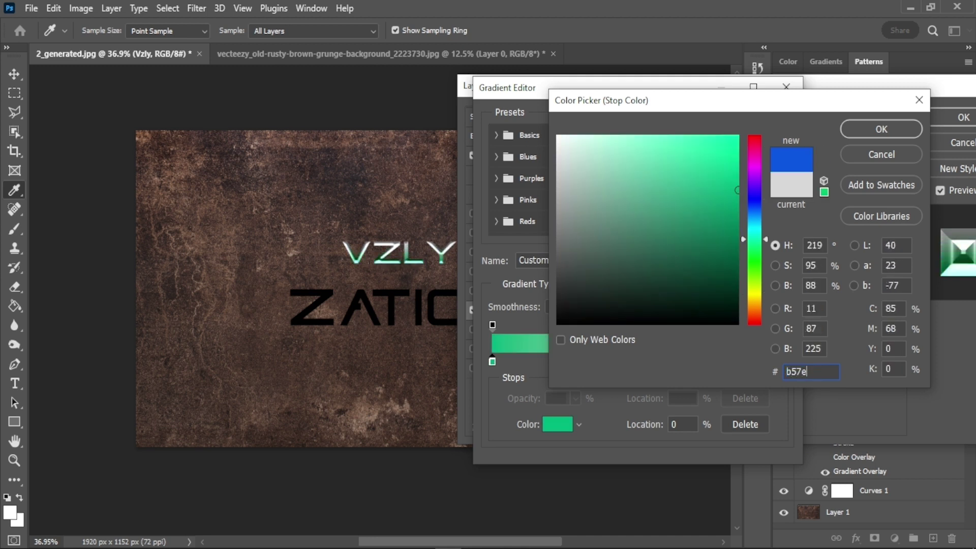
{"action": "type", "text": "1c"}
{"action": "left_click", "coordinate": [910, 131]}
Step: Set the right gradient stop to pale yellow f9df75, then enable Inner Glow
{"action": "double_click", "coordinate": [781, 361]}
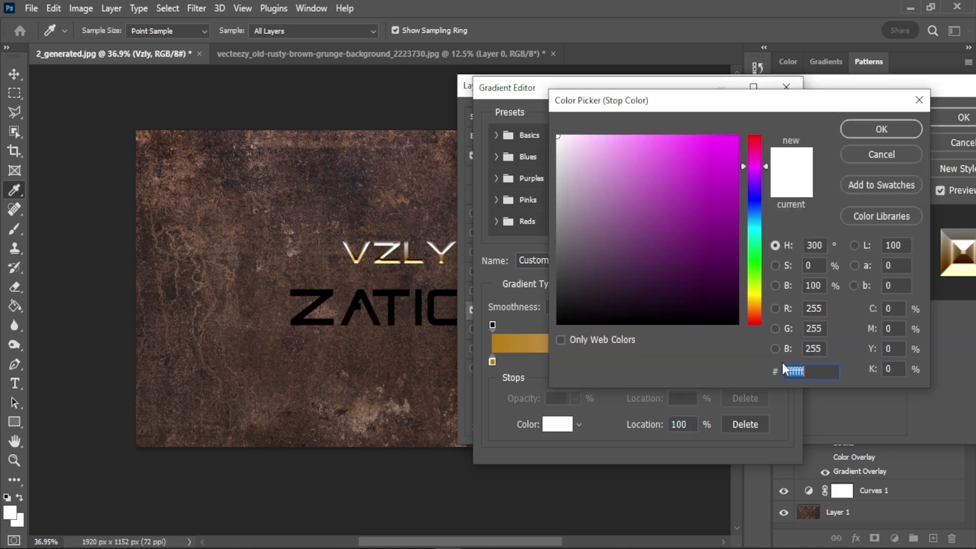
{"action": "type", "text": "f9df75"}
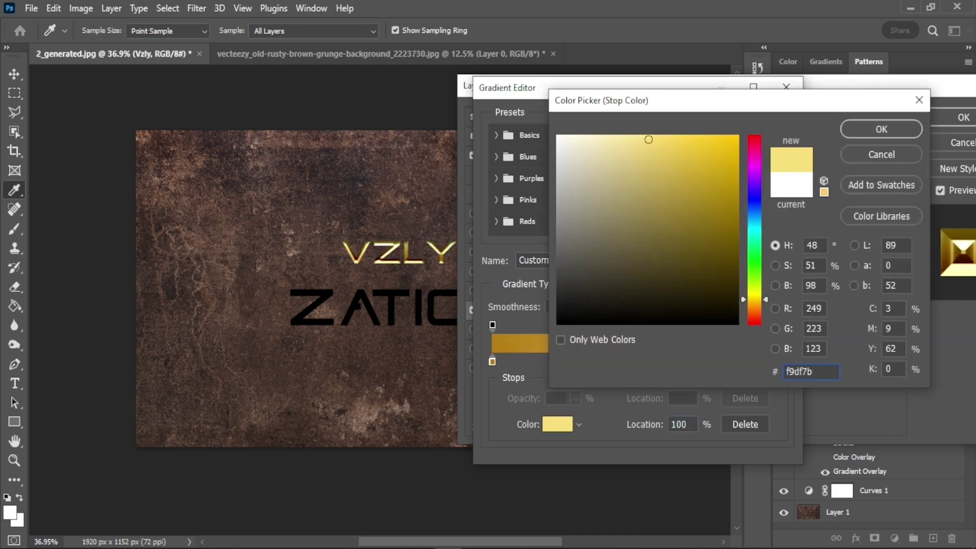
{"action": "left_click", "coordinate": [881, 129]}
{"action": "left_click", "coordinate": [759, 116]}
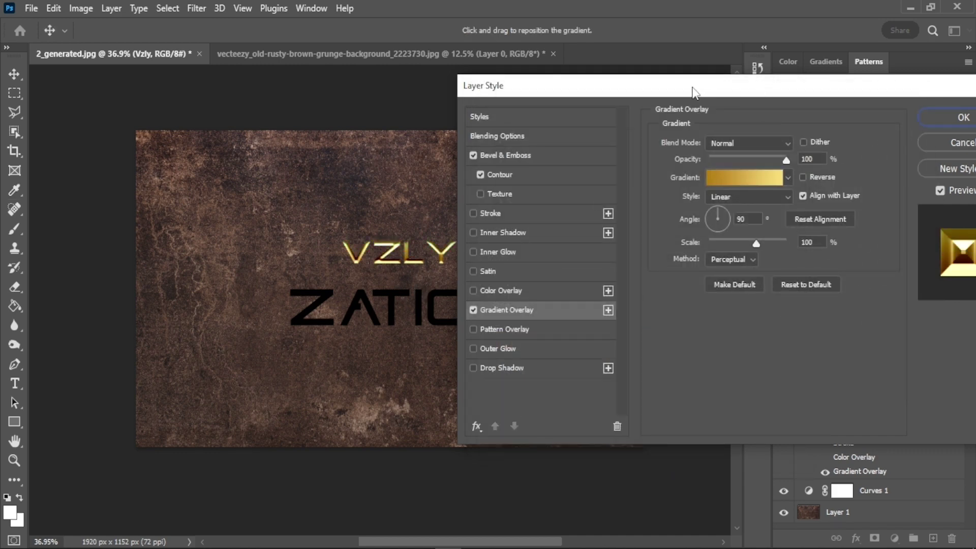
{"action": "mouse_move", "coordinate": [695, 92]}
{"action": "left_mouse_down"}
{"action": "mouse_move", "coordinate": [821, 108]}
{"action": "mouse_move", "coordinate": [750, 82]}
{"action": "left_mouse_up"}
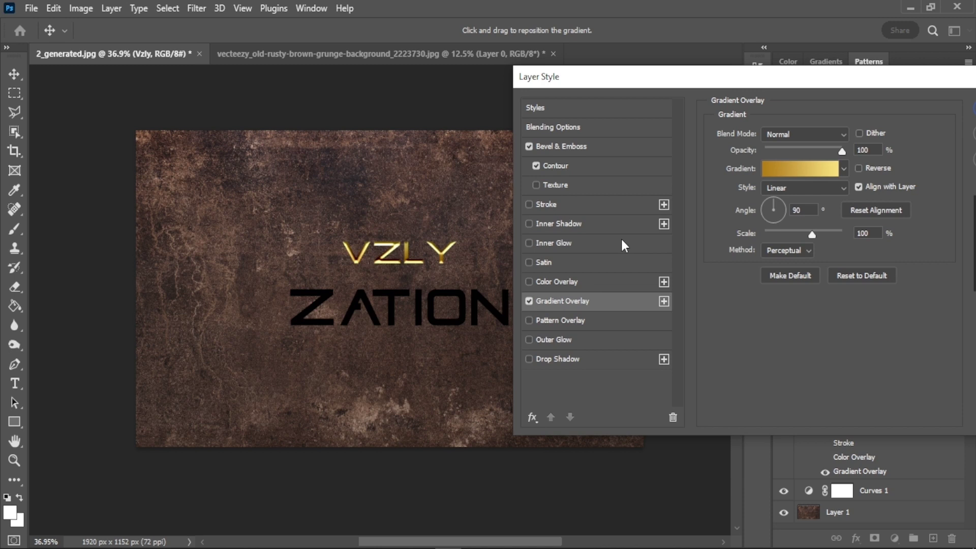
{"action": "left_click", "coordinate": [559, 243]}
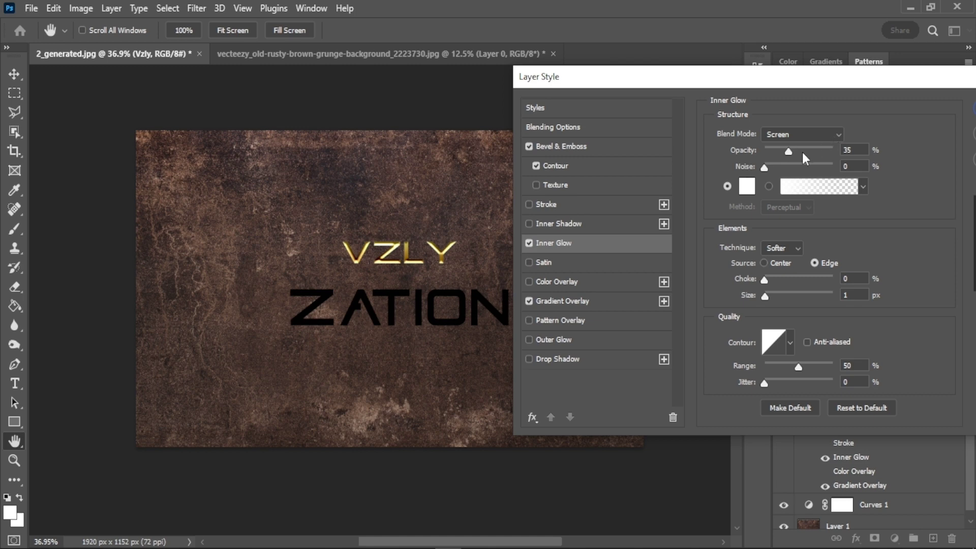
Step: Make the inner glow black, Linear Burn blend at 30% opacity
{"action": "left_click", "coordinate": [746, 187]}
{"action": "left_click_drag", "start_coordinate": [670, 209], "coordinate": [737, 325]}
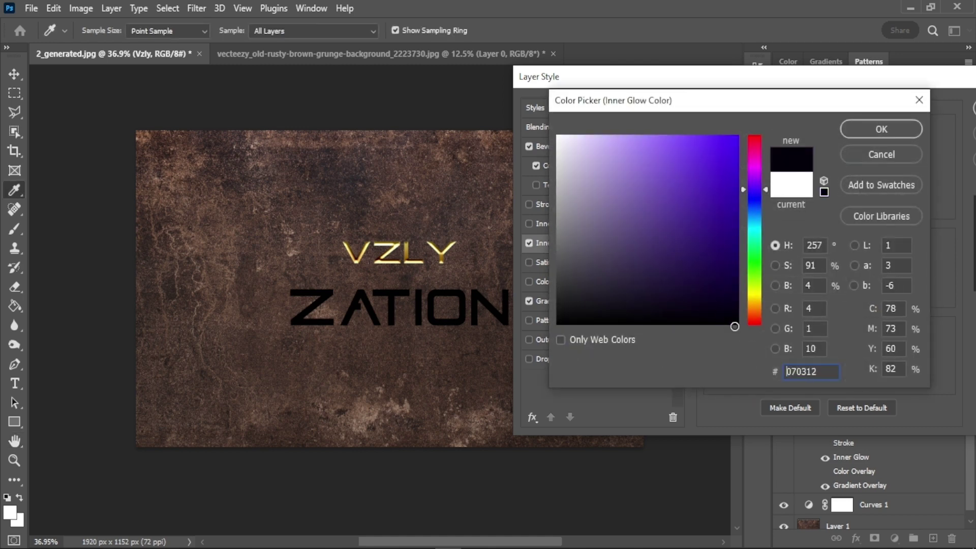
{"action": "left_click", "coordinate": [881, 130]}
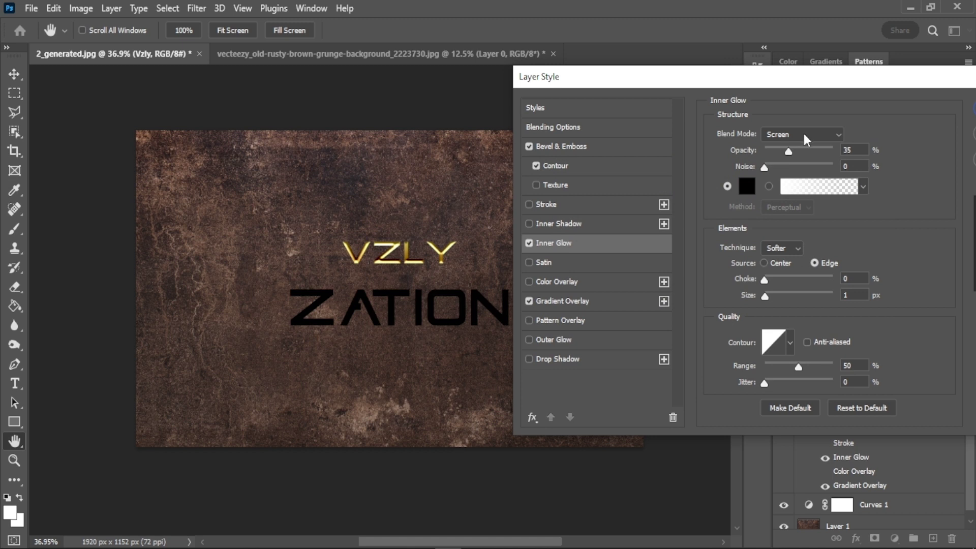
{"action": "left_click", "coordinate": [804, 135]}
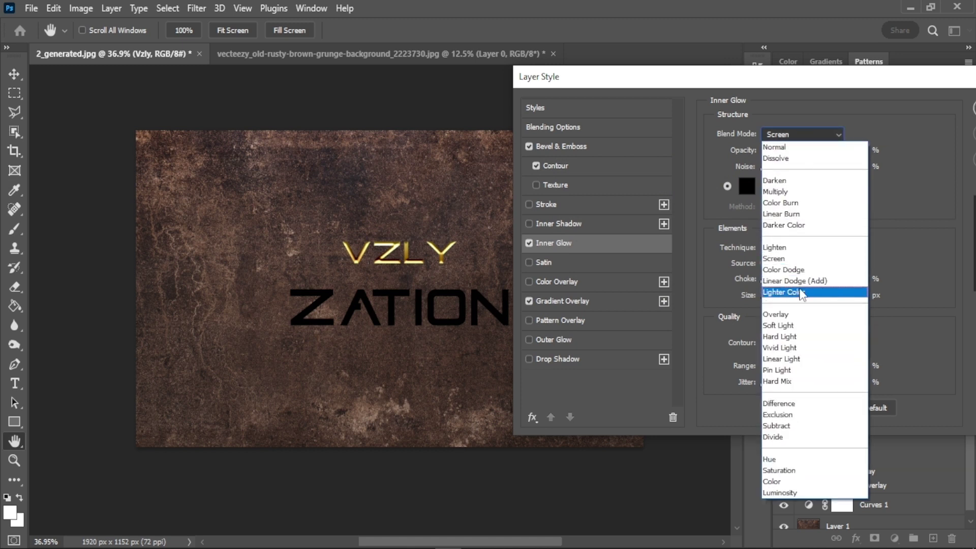
{"action": "left_click", "coordinate": [801, 214]}
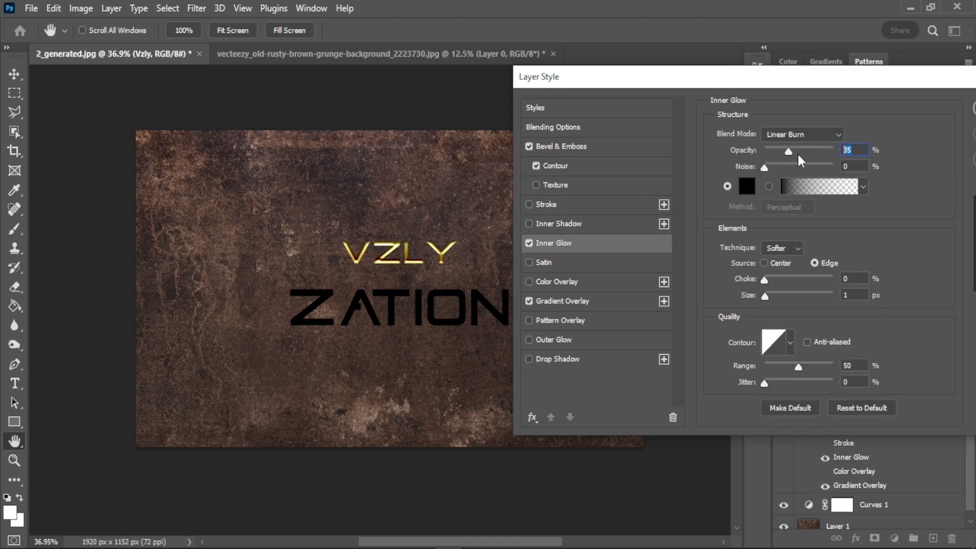
{"action": "type", "text": "30"}
Step: Keep Softer technique from the edge, with 10% choke and 12 px size
{"action": "left_click", "coordinate": [796, 249]}
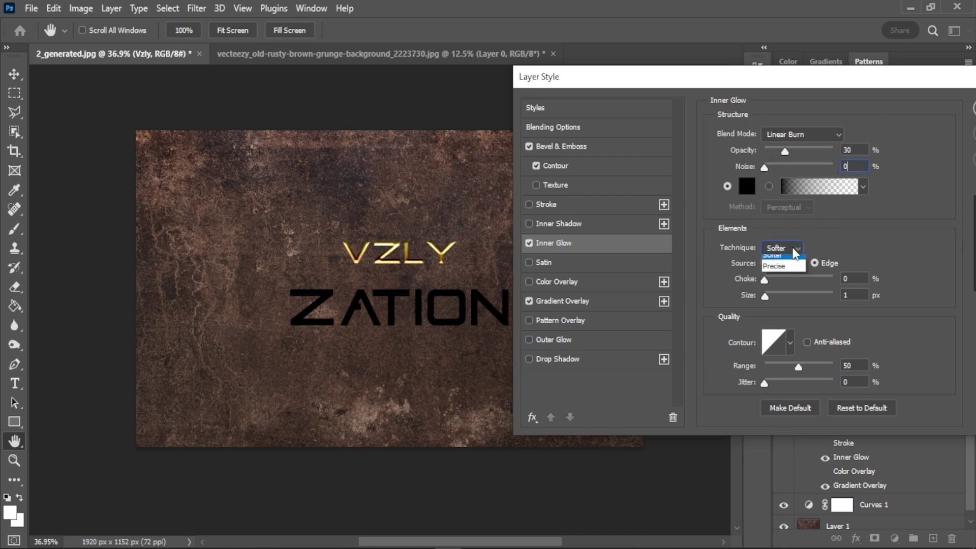
{"action": "left_click", "coordinate": [795, 258]}
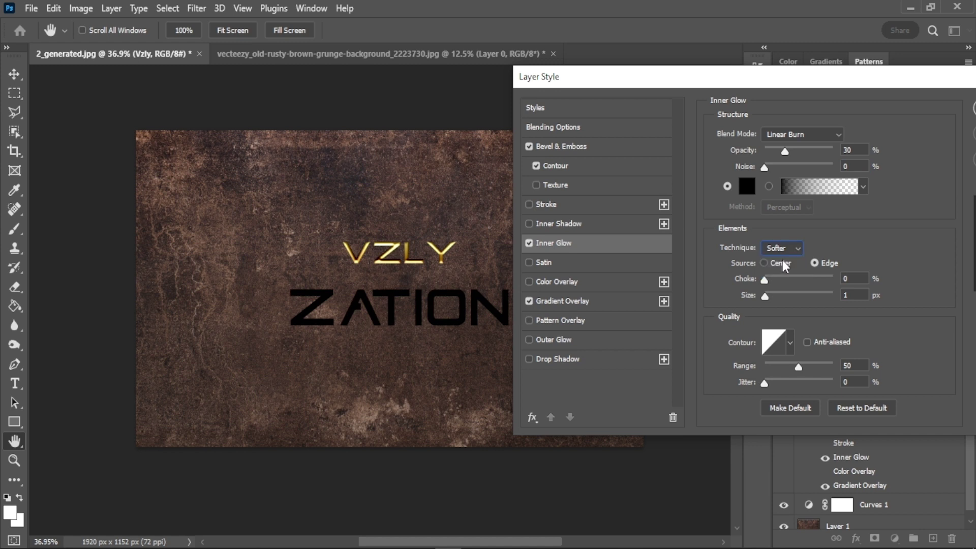
{"action": "left_click", "coordinate": [817, 264]}
{"action": "left_click", "coordinate": [859, 281]}
{"action": "type", "text": "10"}
{"action": "key", "text": "Tab"}
{"action": "type", "text": "12"}
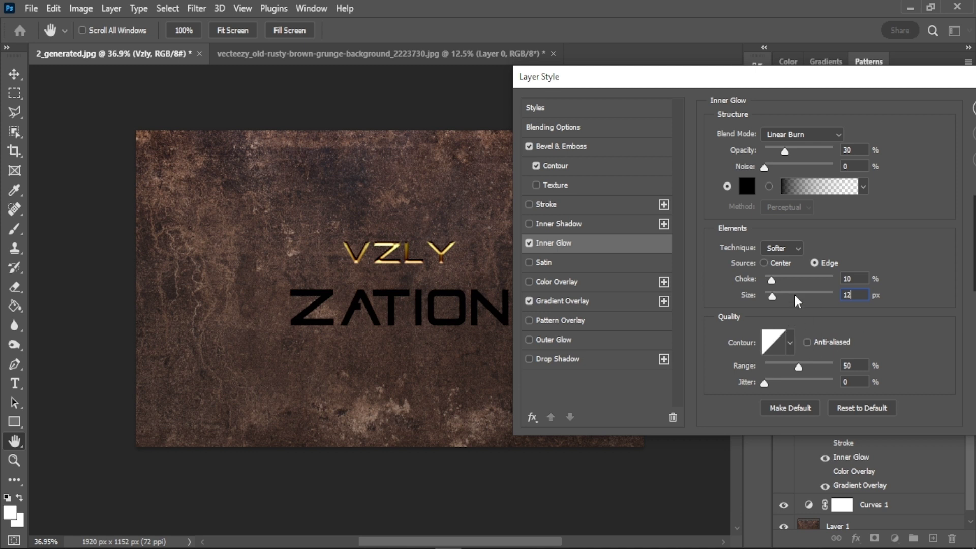
Step: Enable a black Linear Burn Satin at 25% opacity
{"action": "left_click", "coordinate": [573, 264]}
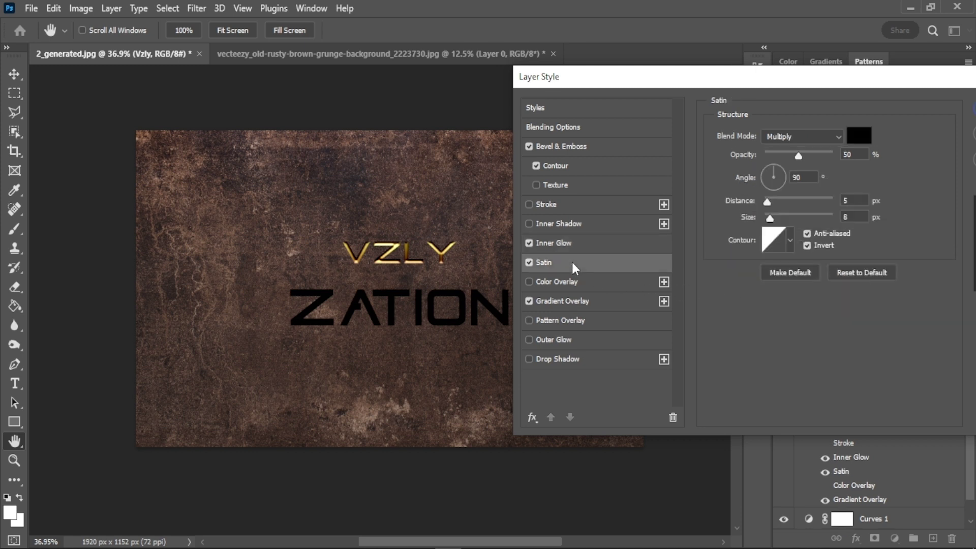
{"action": "left_click", "coordinate": [831, 136]}
{"action": "left_click", "coordinate": [813, 216]}
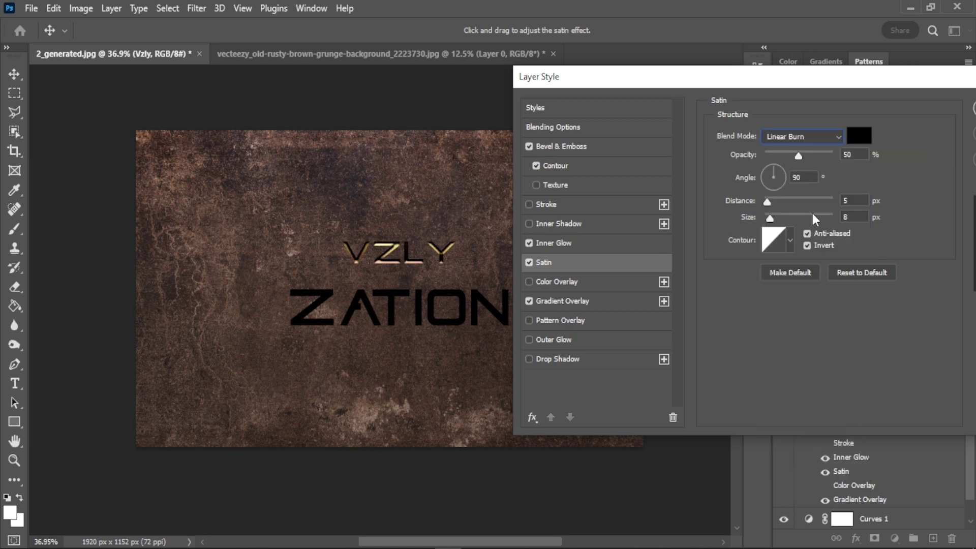
{"action": "left_click", "coordinate": [859, 135]}
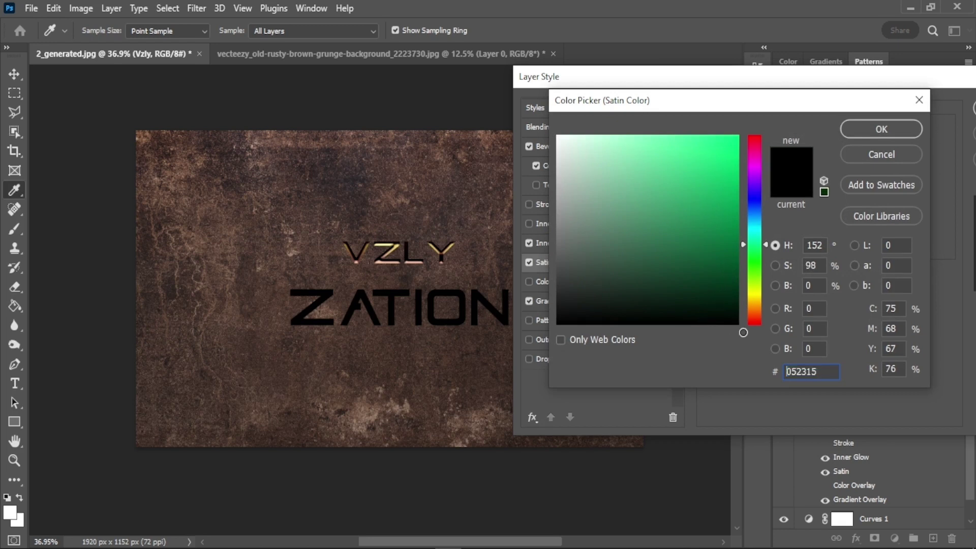
{"action": "left_click", "coordinate": [900, 131]}
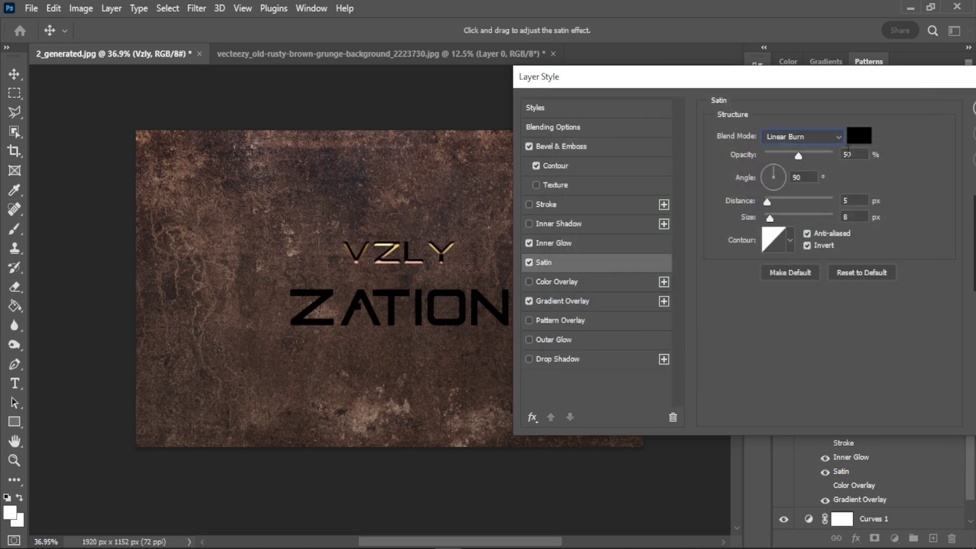
{"action": "double_click", "coordinate": [847, 154]}
{"action": "type", "text": "25"}
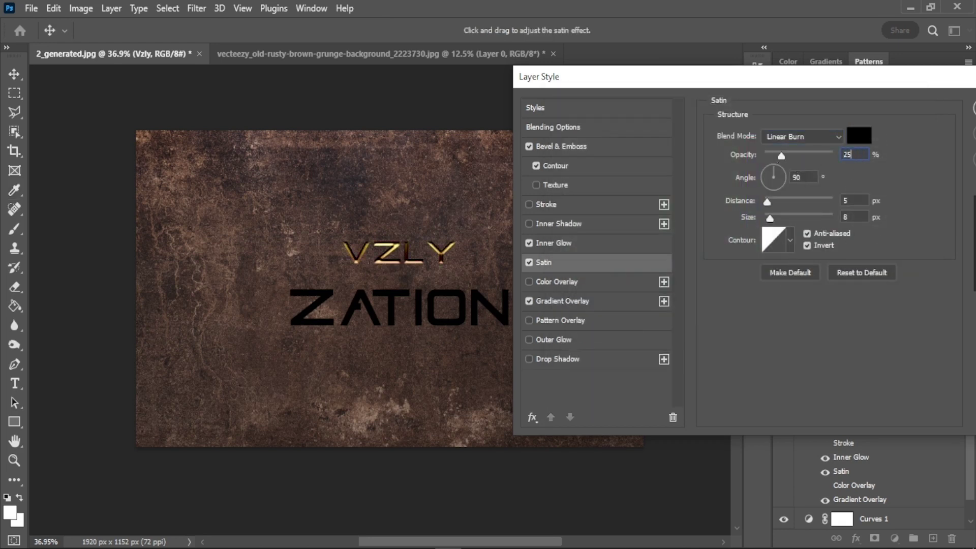
Step: Set satin angle 19°, distance 25 px, size 30 px, keeping it inverted
{"action": "key", "text": "Tab"}
{"action": "type", "text": "19"}
{"action": "left_click", "coordinate": [860, 202]}
{"action": "double_click", "coordinate": [860, 202]}
{"action": "type", "text": "25"}
{"action": "key", "text": "Tab"}
{"action": "type", "text": "30"}
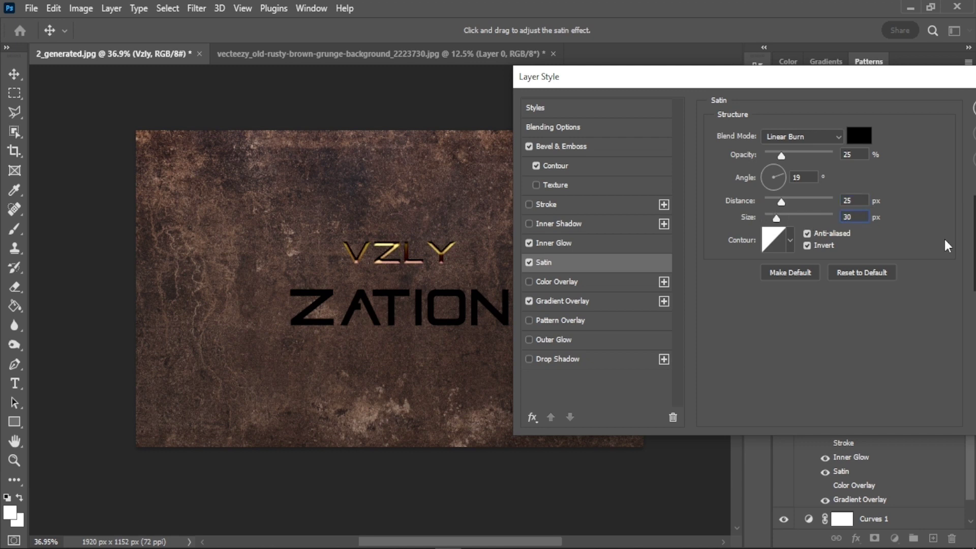
{"action": "left_click", "coordinate": [807, 246]}
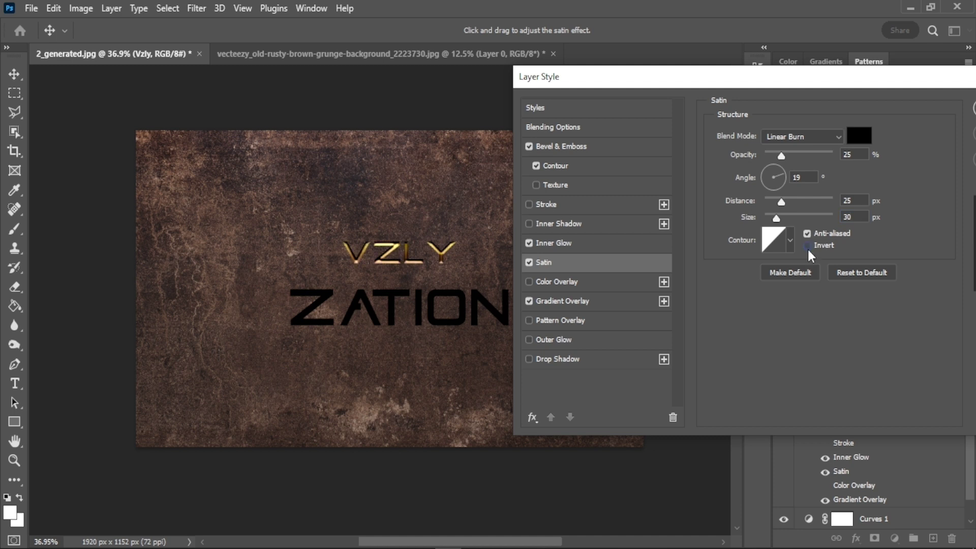
{"action": "left_click", "coordinate": [807, 246]}
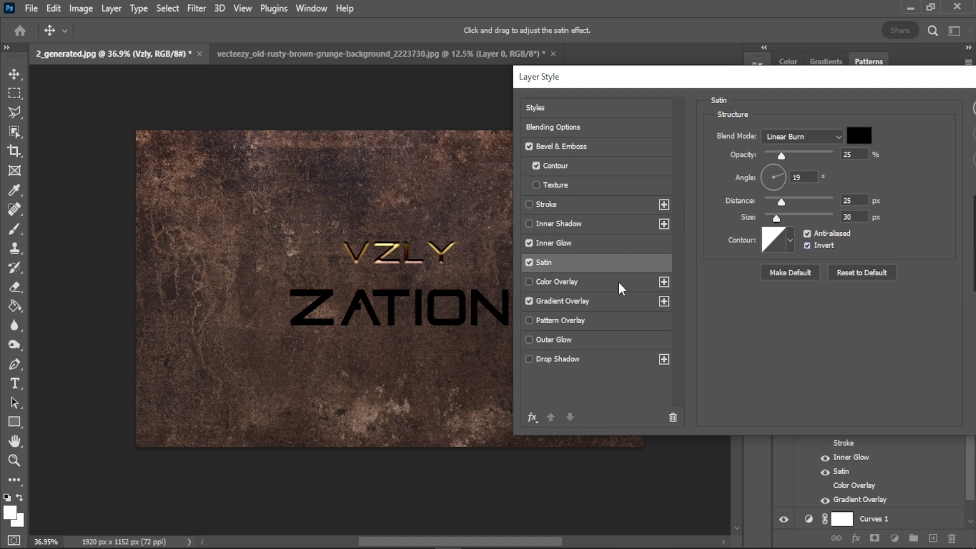
Step: Enable Outer Glow as Linear Burn at 12% with colour hex 201200
{"action": "left_click", "coordinate": [564, 341]}
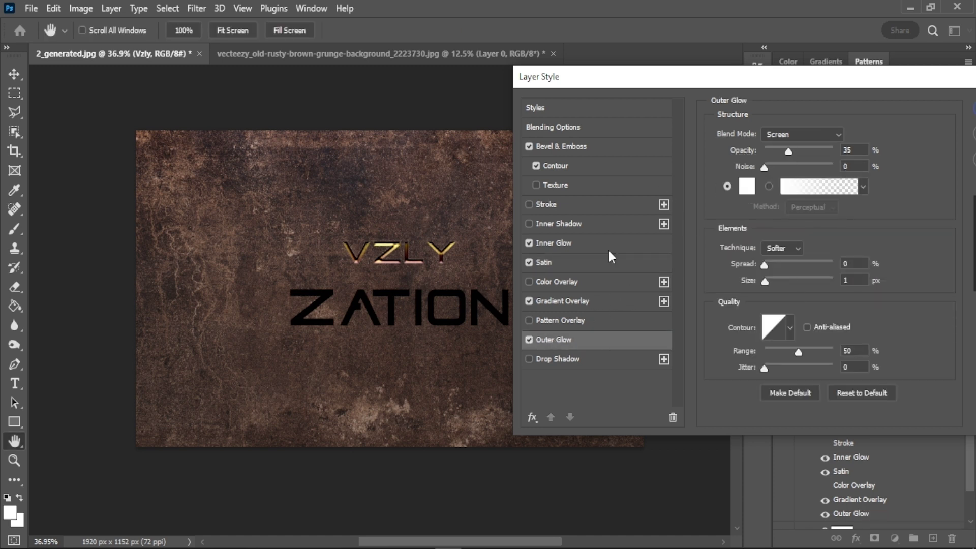
{"action": "left_click", "coordinate": [818, 135]}
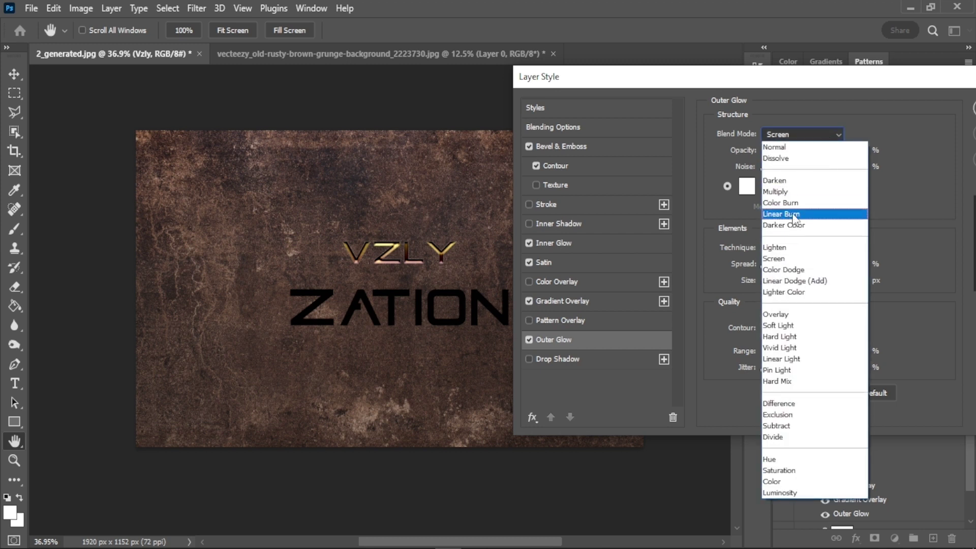
{"action": "left_click", "coordinate": [791, 213]}
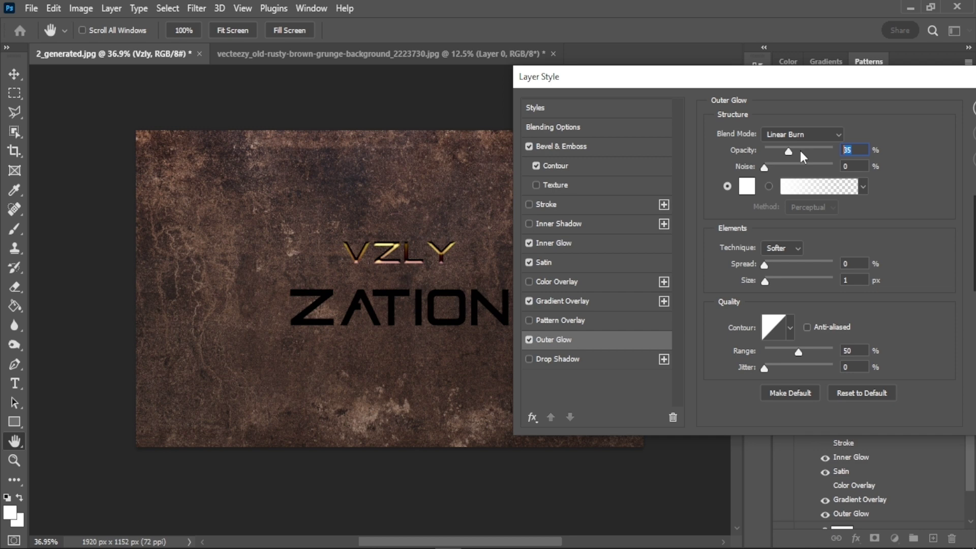
{"action": "type", "text": "12"}
{"action": "left_click", "coordinate": [743, 184]}
{"action": "type", "text": "2"}
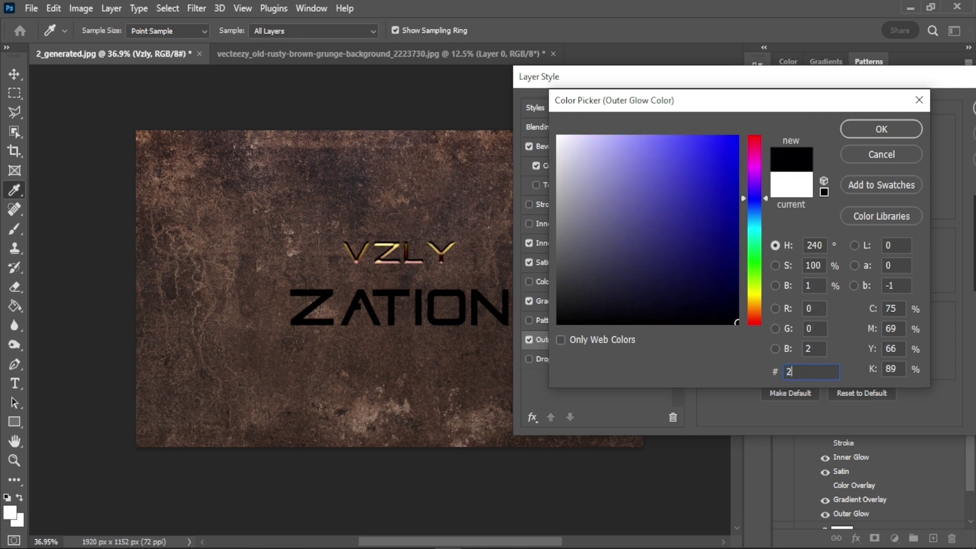
{"action": "type", "text": "0"}
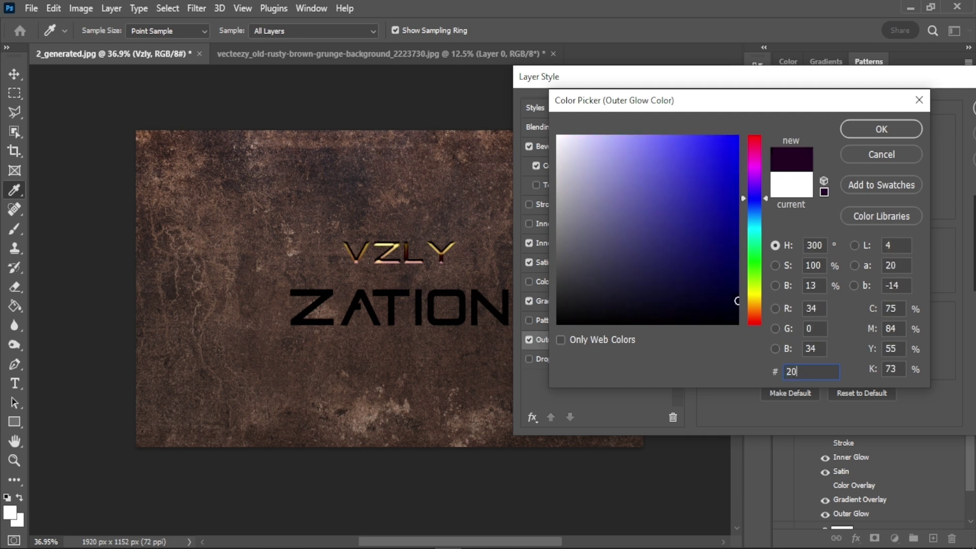
{"action": "type", "text": "12"}
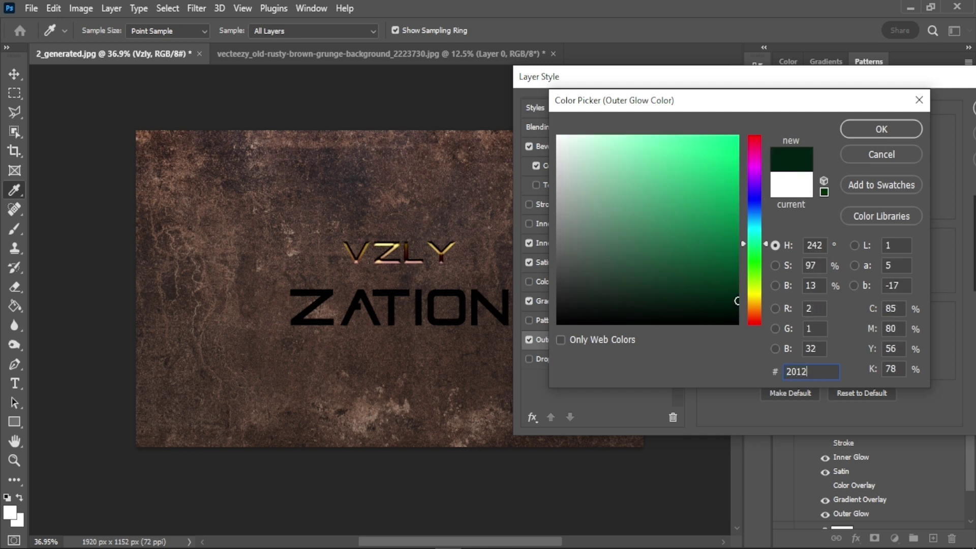
{"action": "type", "text": "00"}
{"action": "key", "text": "Return"}
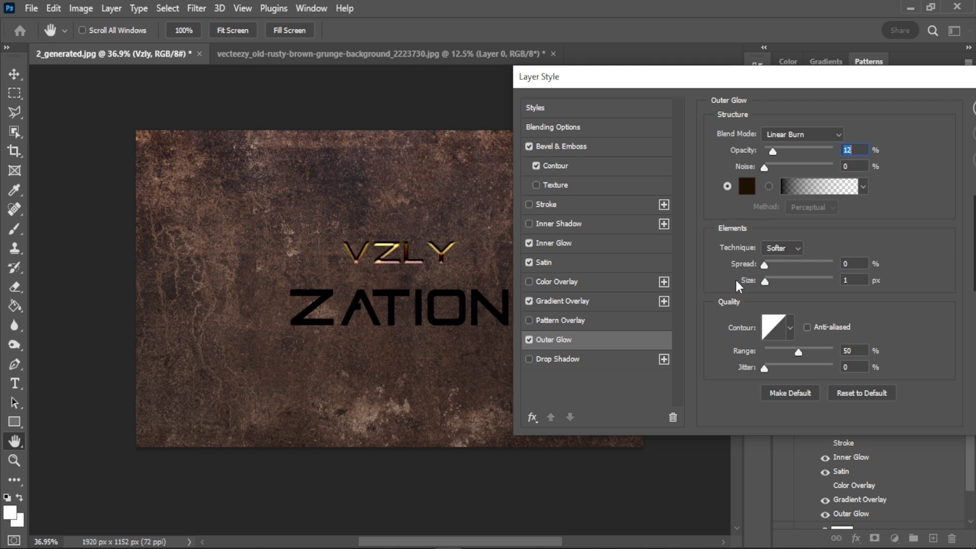
Step: Enable Drop Shadow on VZLY with Linear Burn blending, 30% opacity and black colour
{"action": "left_click", "coordinate": [562, 358]}
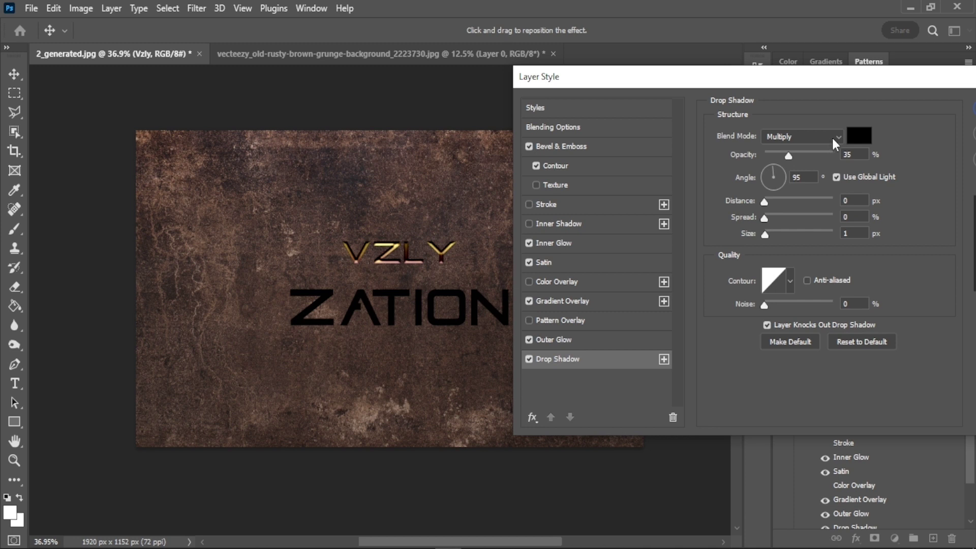
{"action": "left_click", "coordinate": [833, 139]}
{"action": "left_click", "coordinate": [821, 218]}
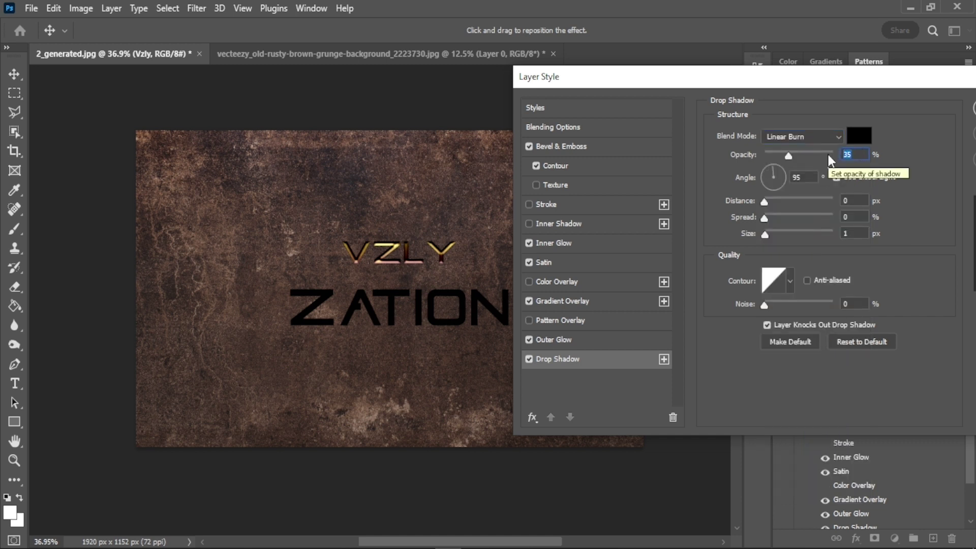
{"action": "type", "text": "30"}
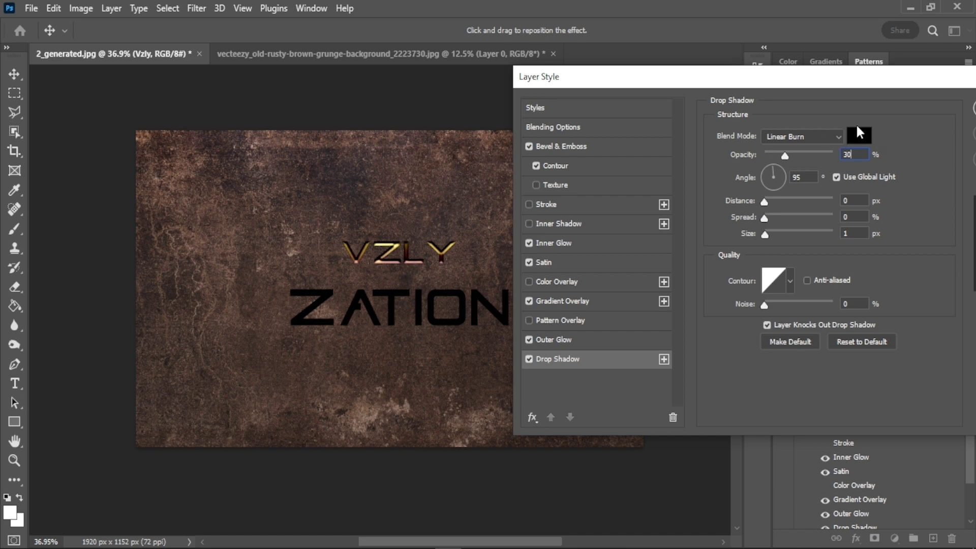
{"action": "left_click", "coordinate": [853, 136]}
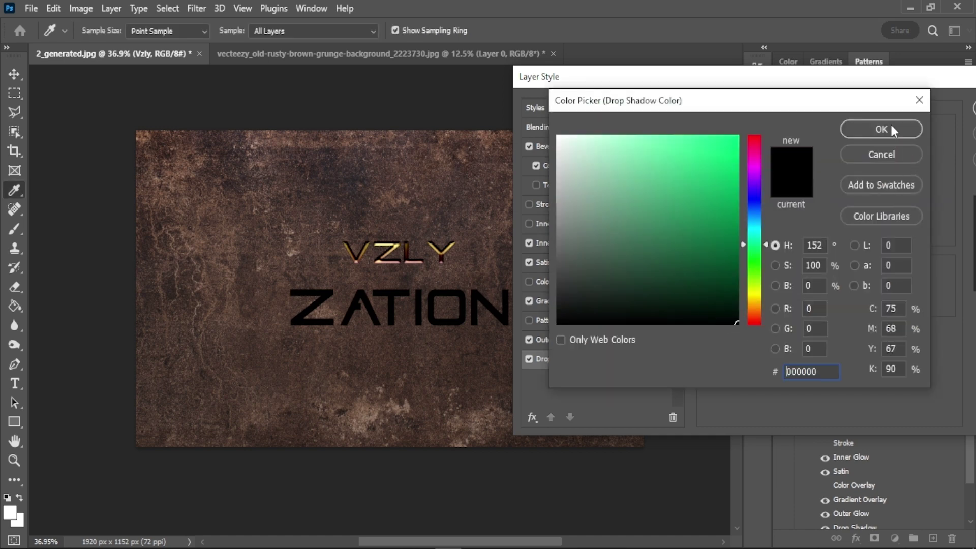
{"action": "left_click", "coordinate": [892, 130]}
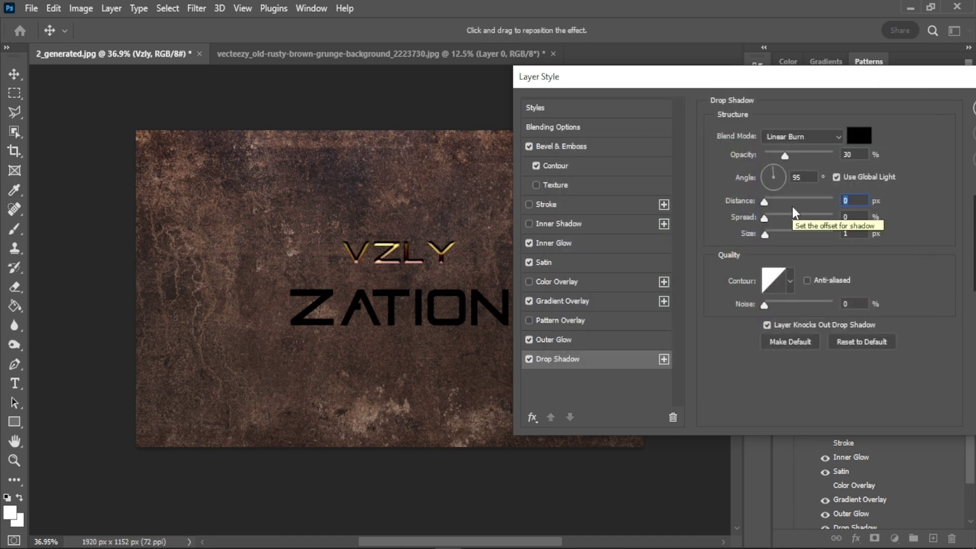
Step: Set the drop shadow distance to 30 px, size 45 px and angle -85°
{"action": "type", "text": "30"}
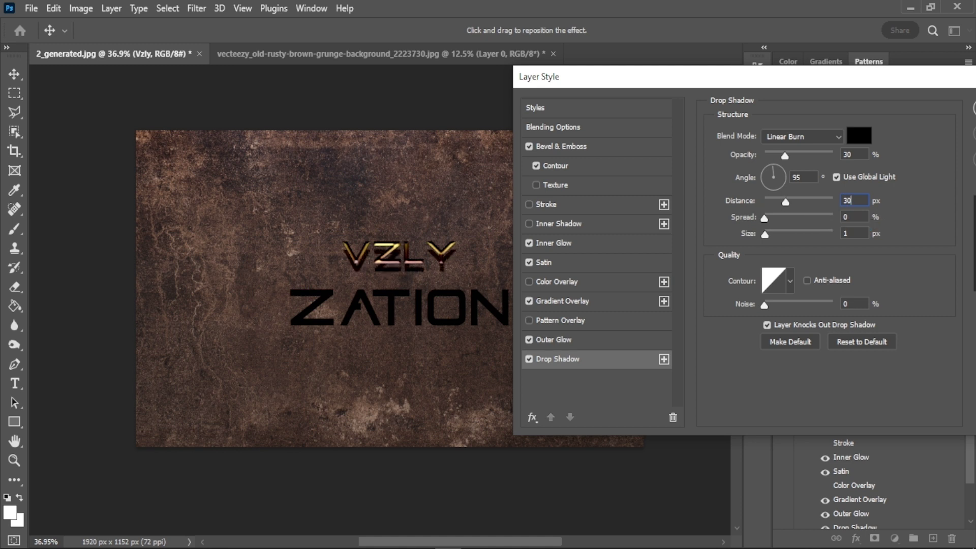
{"action": "left_click", "coordinate": [863, 217]}
{"action": "key", "text": "Tab"}
{"action": "type", "text": "45"}
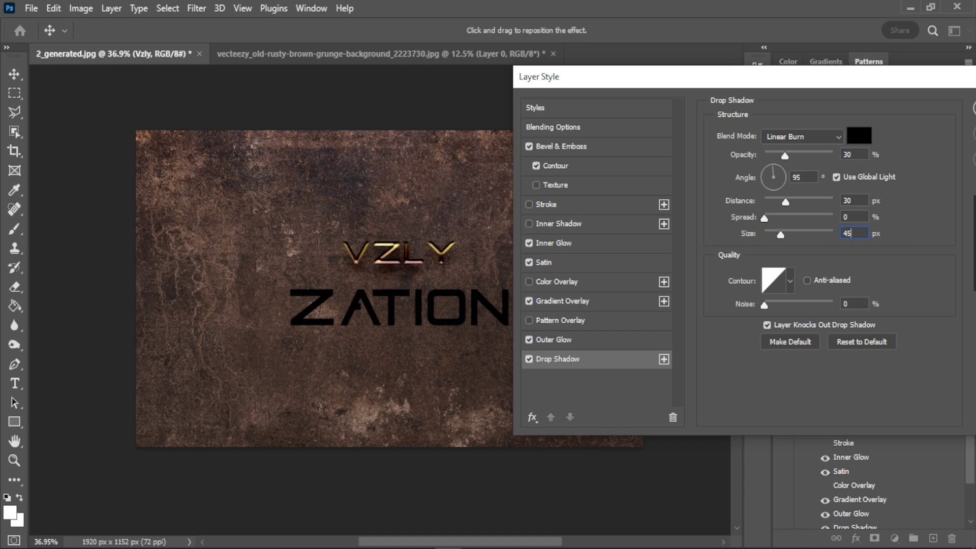
{"action": "left_click", "coordinate": [809, 178]}
{"action": "type", "text": "-"}
{"action": "type", "text": "85"}
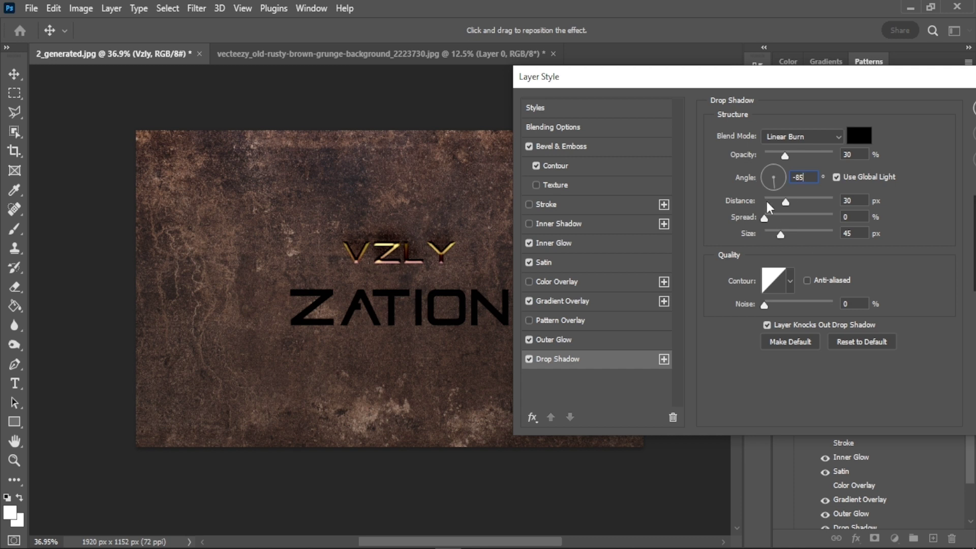
{"action": "left_click_drag", "start_coordinate": [782, 93], "coordinate": [604, 104]}
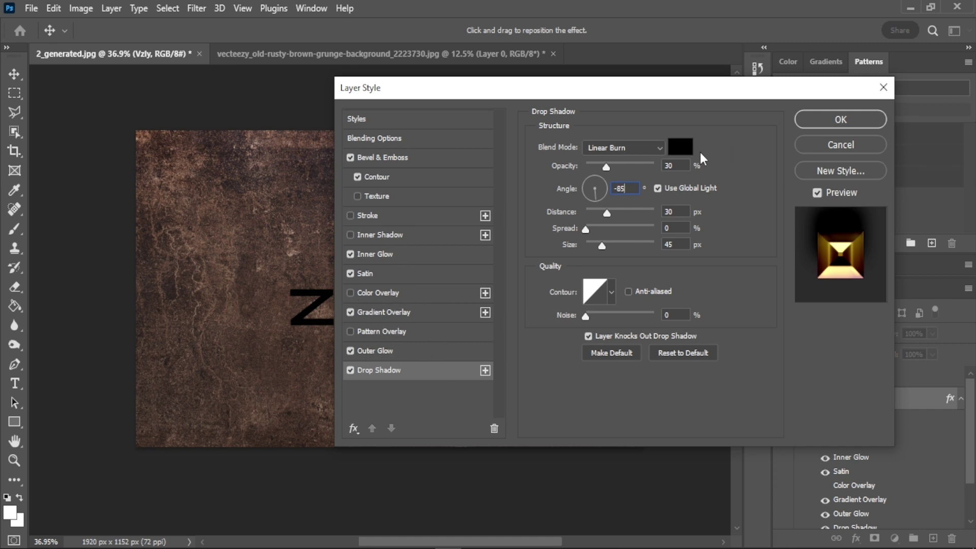
Step: Apply the VZLY layer style and copy its effects onto the ZATION layer
{"action": "left_click", "coordinate": [852, 121]}
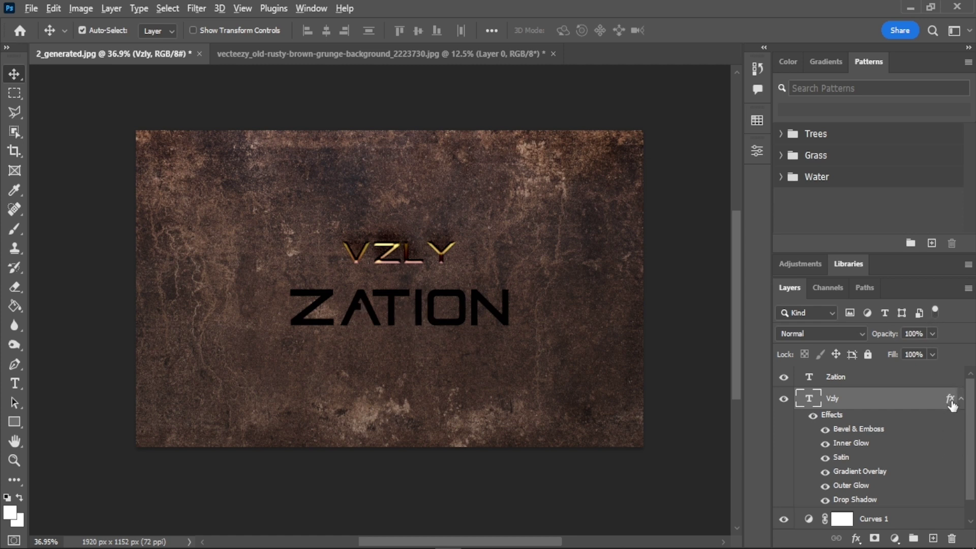
{"action": "mouse_move", "coordinate": [949, 401]}
{"action": "left_mouse_down"}
{"action": "mouse_move", "coordinate": [953, 380]}
{"action": "mouse_move", "coordinate": [866, 380]}
{"action": "left_mouse_up"}
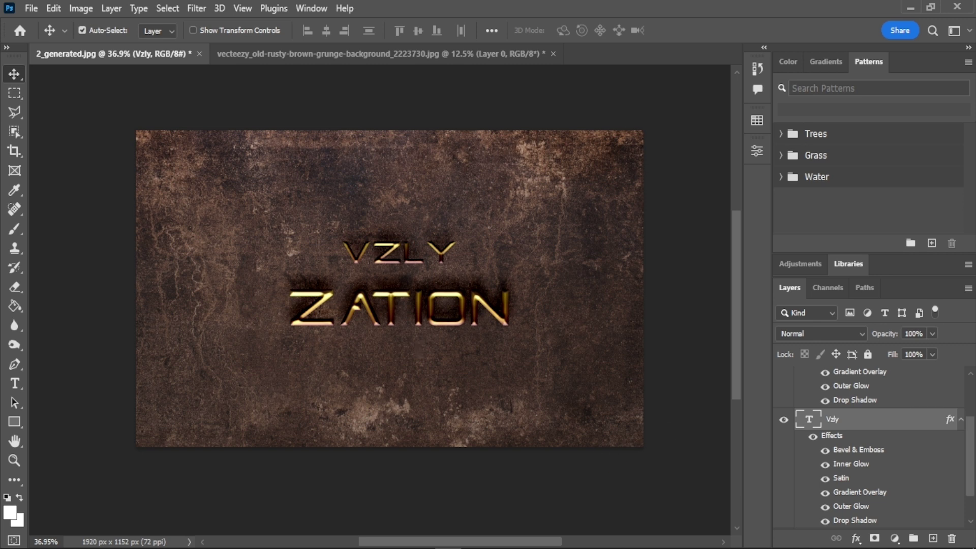
{"action": "scroll", "coordinate": [889, 462], "scroll_direction": "down", "scroll_amount": 2}
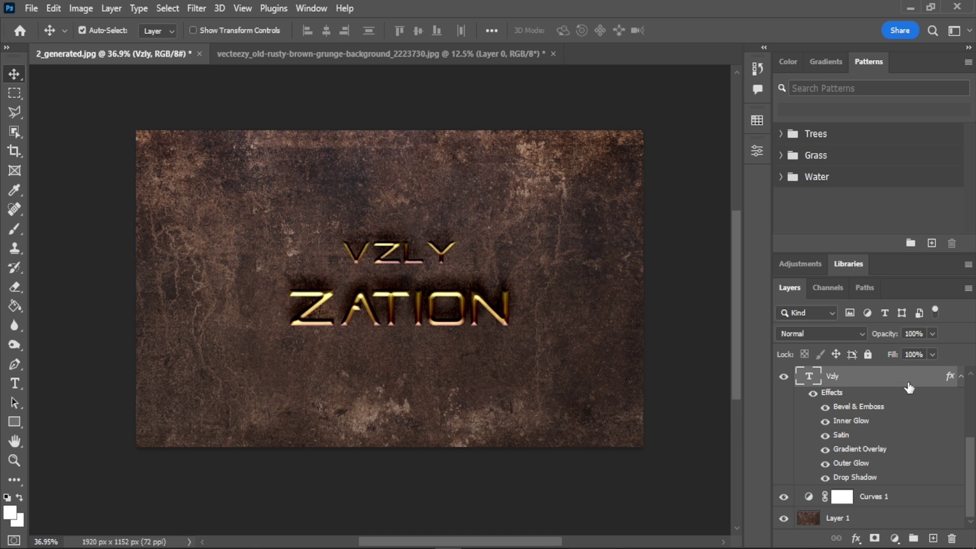
Step: Toggle the Satin, Inner Glow, Drop Shadow, Gradient Overlay and whole effect stacks on VZLY and ZATION to compare
{"action": "left_click", "coordinate": [826, 436]}
{"action": "left_click", "coordinate": [825, 418]}
{"action": "left_click", "coordinate": [824, 420]}
{"action": "left_click", "coordinate": [825, 479]}
{"action": "left_click", "coordinate": [824, 478]}
{"action": "left_click", "coordinate": [813, 393]}
{"action": "left_click", "coordinate": [813, 394]}
{"action": "scroll", "coordinate": [856, 430], "scroll_direction": "up", "scroll_amount": 3}
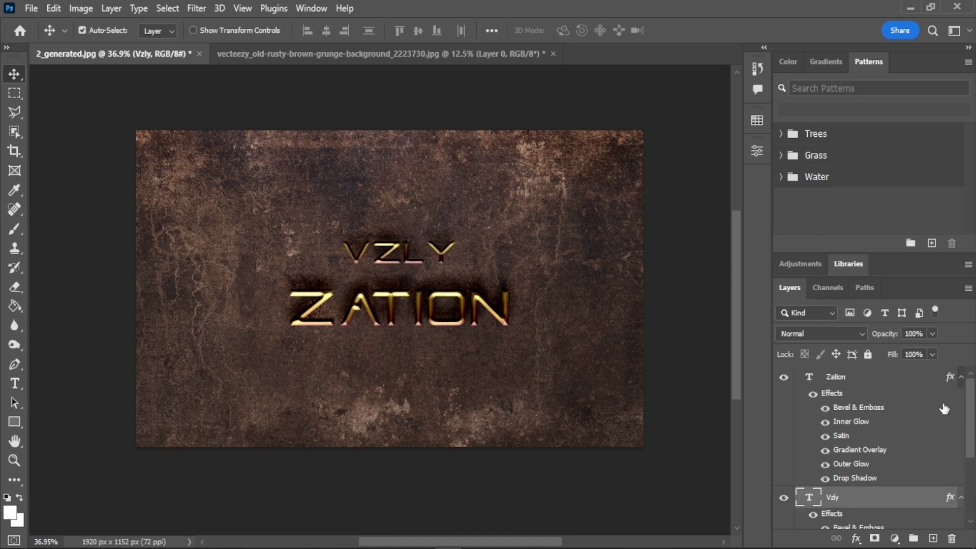
{"action": "left_click", "coordinate": [813, 394]}
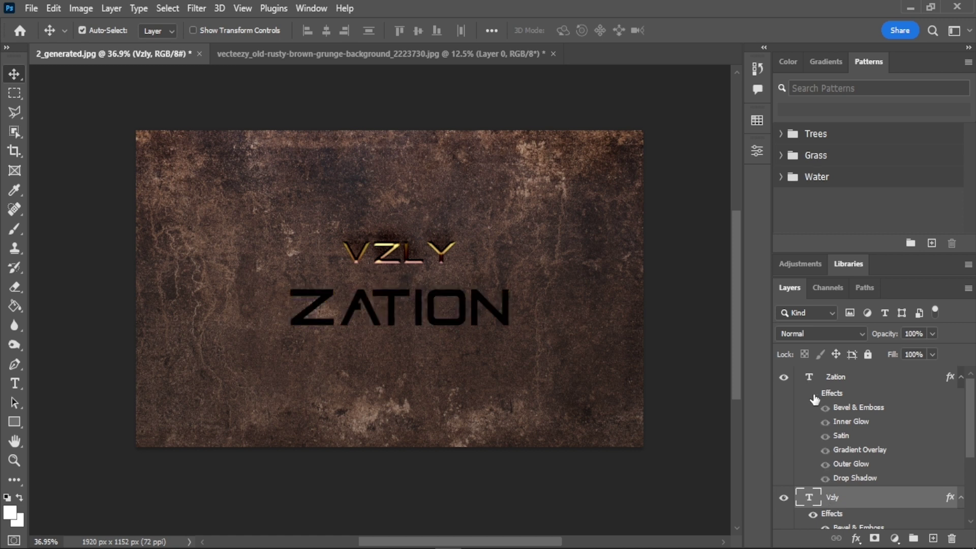
{"action": "left_click", "coordinate": [812, 394]}
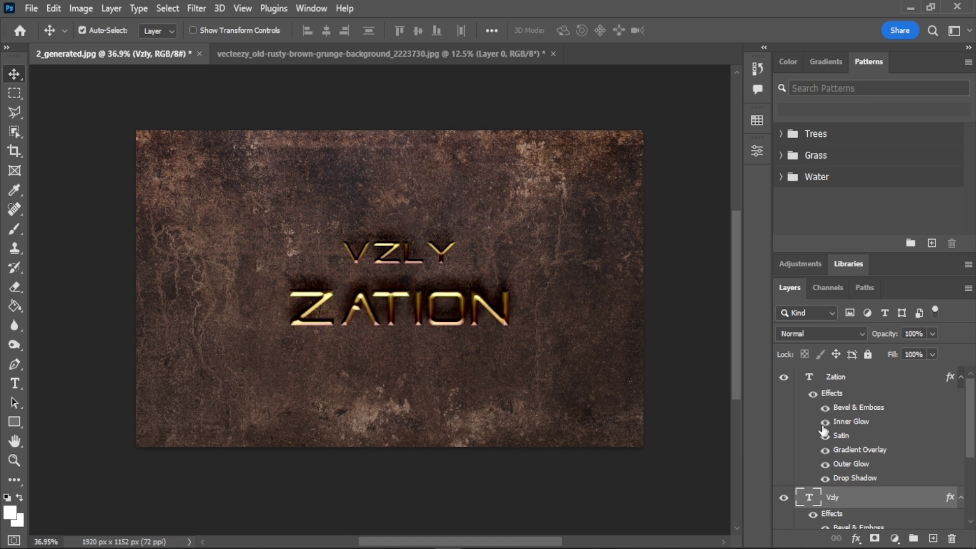
{"action": "left_click", "coordinate": [824, 450]}
{"action": "left_click", "coordinate": [825, 436]}
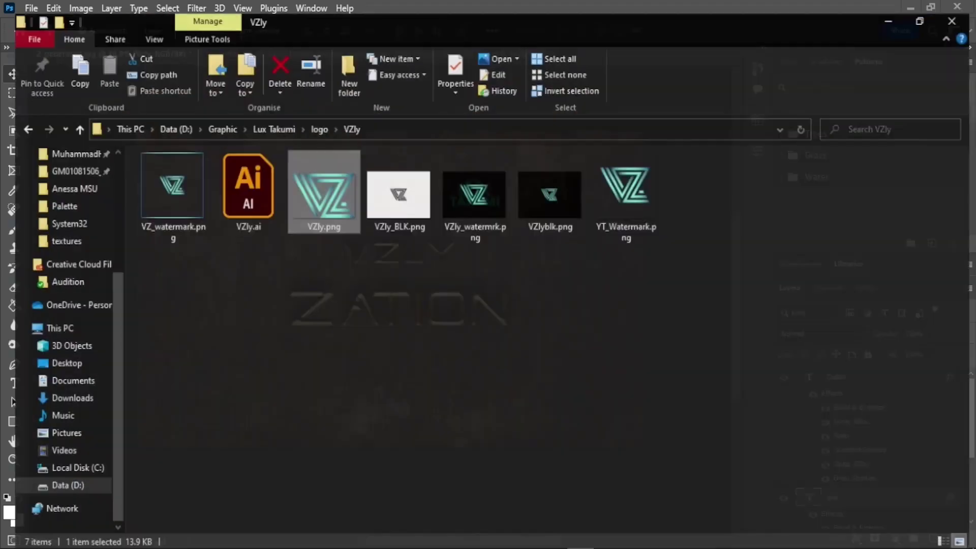
Step: Drag VZly.png from the logo folder onto the Photoshop canvas
{"action": "mouse_move", "coordinate": [309, 181]}
{"action": "left_mouse_down"}
{"action": "mouse_move", "coordinate": [570, 431]}
{"action": "mouse_move", "coordinate": [399, 310]}
{"action": "mouse_move", "coordinate": [399, 204]}
{"action": "left_mouse_up"}
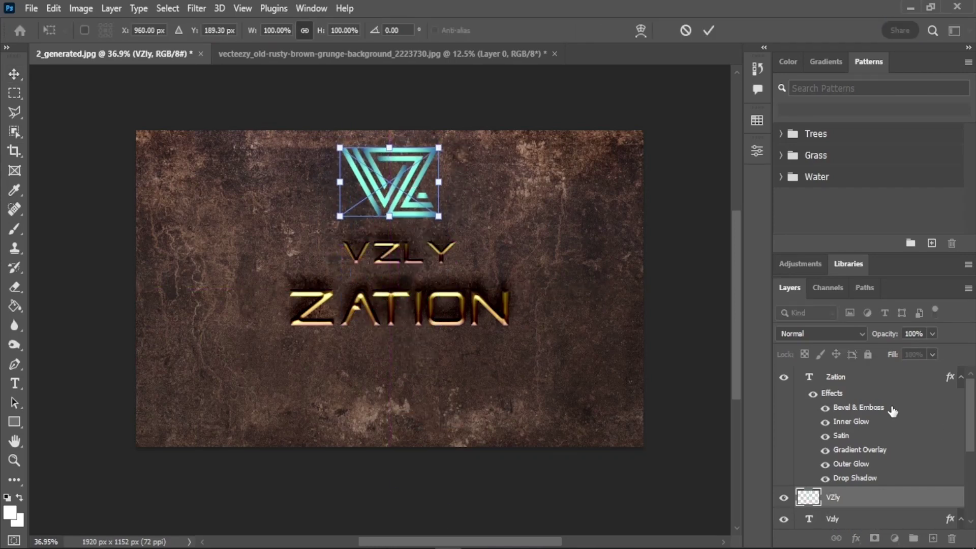
Step: Commit the placed VZ logo and rasterize its smart object layer
{"action": "left_click", "coordinate": [948, 380]}
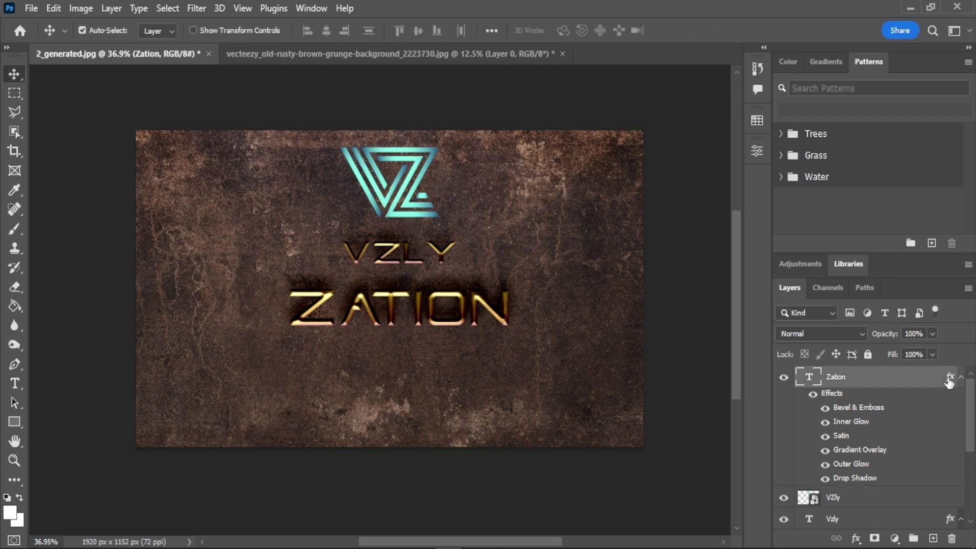
{"action": "scroll", "coordinate": [897, 450], "scroll_direction": "down", "scroll_amount": 3}
{"action": "scroll", "coordinate": [910, 485], "scroll_direction": "up", "scroll_amount": 3}
{"action": "scroll", "coordinate": [829, 503], "scroll_direction": "down", "scroll_amount": 3}
{"action": "left_click", "coordinate": [849, 386]}
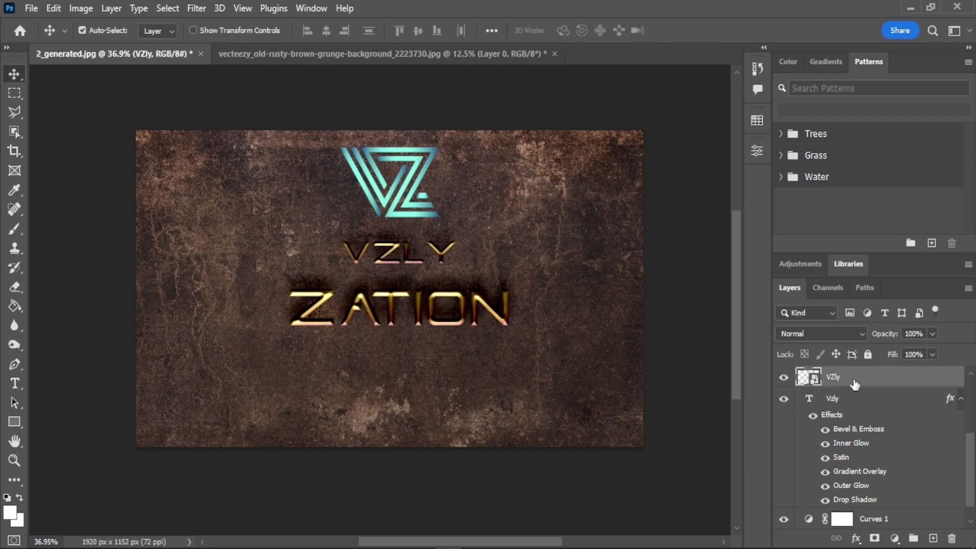
{"action": "right_click", "coordinate": [849, 386]}
{"action": "left_click", "coordinate": [711, 311]}
Step: Try copying the gold effects onto the logo layer, then undo both attempts
{"action": "scroll", "coordinate": [935, 422], "scroll_direction": "down", "scroll_amount": 1}
{"action": "scroll", "coordinate": [948, 409], "scroll_direction": "up", "scroll_amount": 1}
{"action": "key", "text": "alt"}
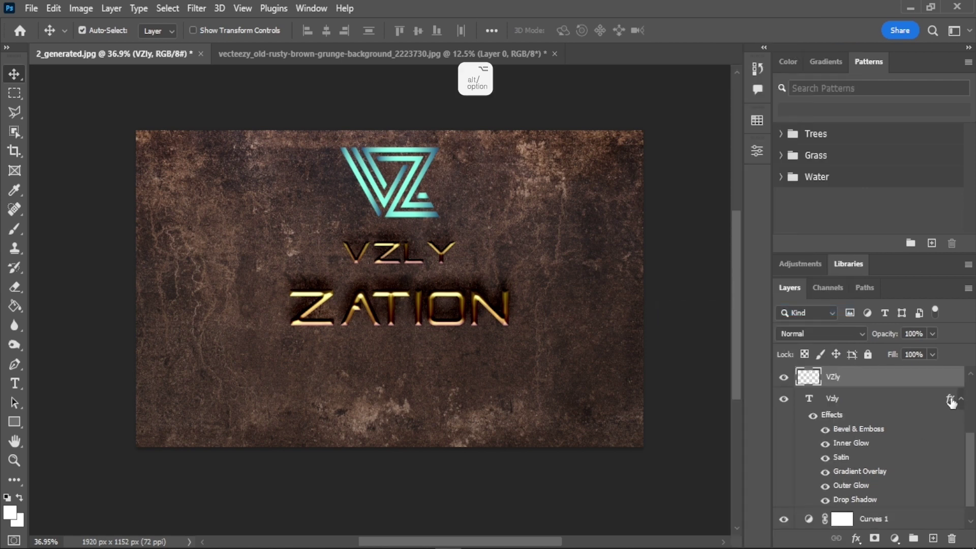
{"action": "left_click_drag", "start_coordinate": [950, 400], "coordinate": [914, 377]}
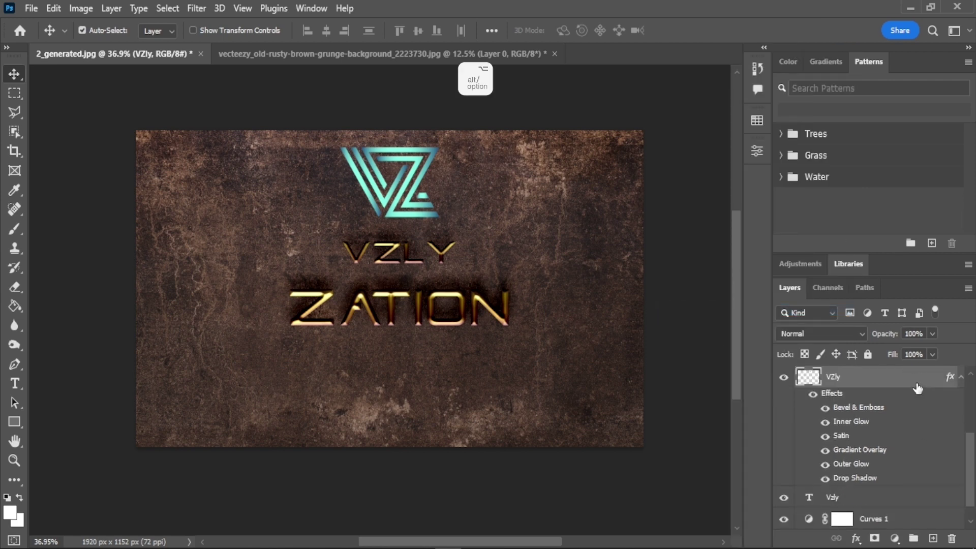
{"action": "key", "text": "ctrl+z"}
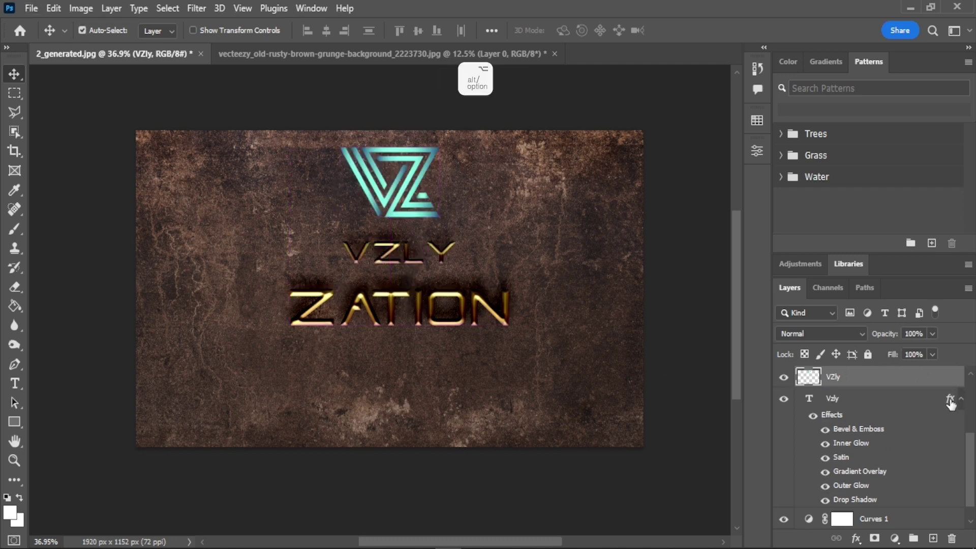
{"action": "left_click_drag", "start_coordinate": [949, 403], "coordinate": [915, 379]}
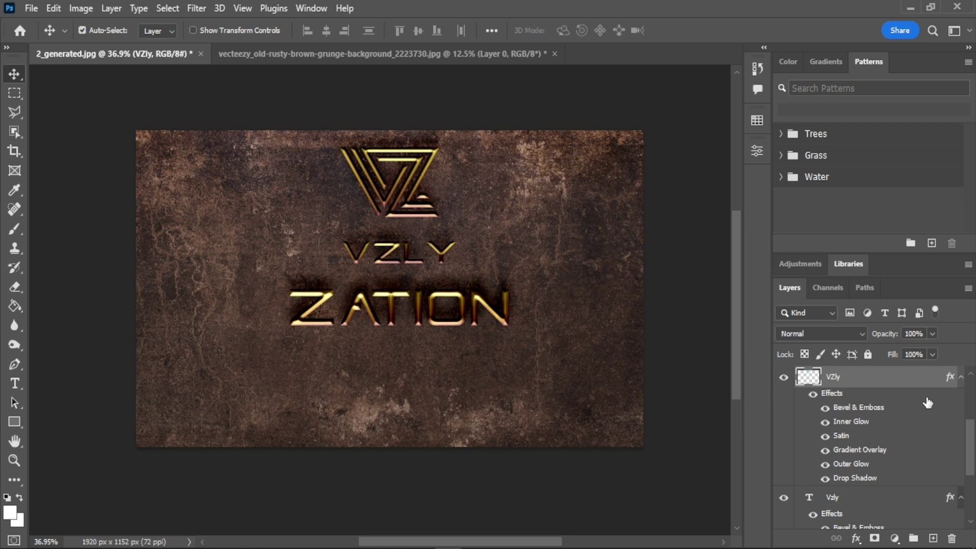
{"action": "key", "text": "ctrl+z"}
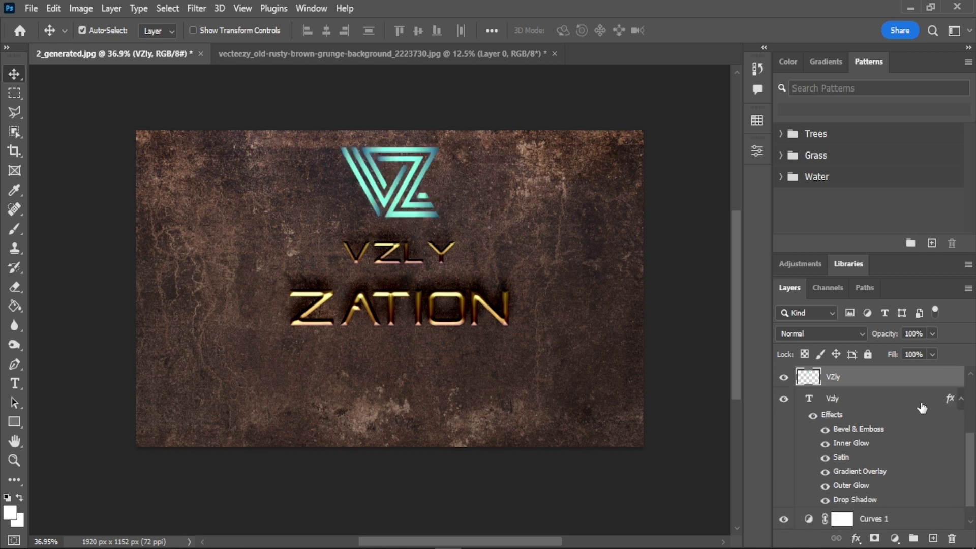
Step: Show the Styles panel and dock it beside Patterns
{"action": "left_click", "coordinate": [323, 9]}
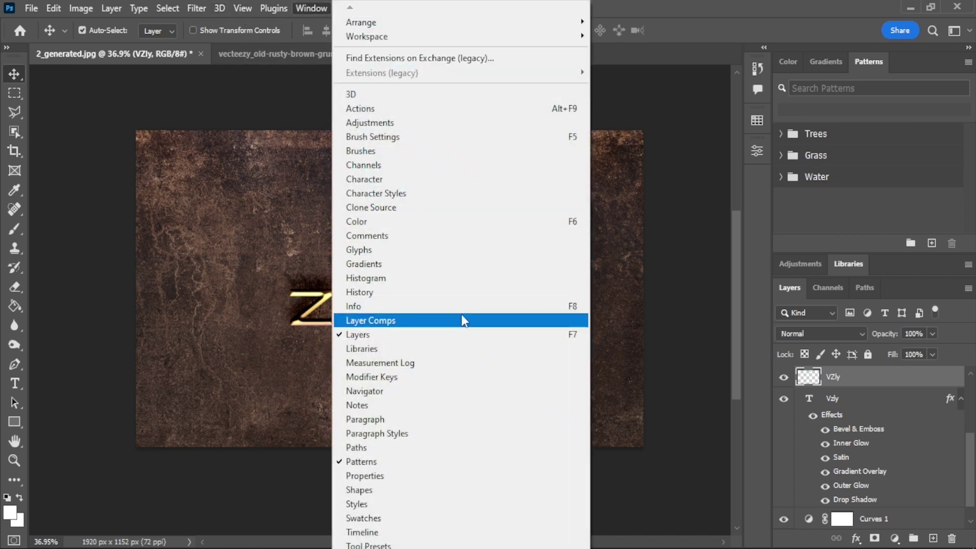
{"action": "left_click", "coordinate": [417, 504]}
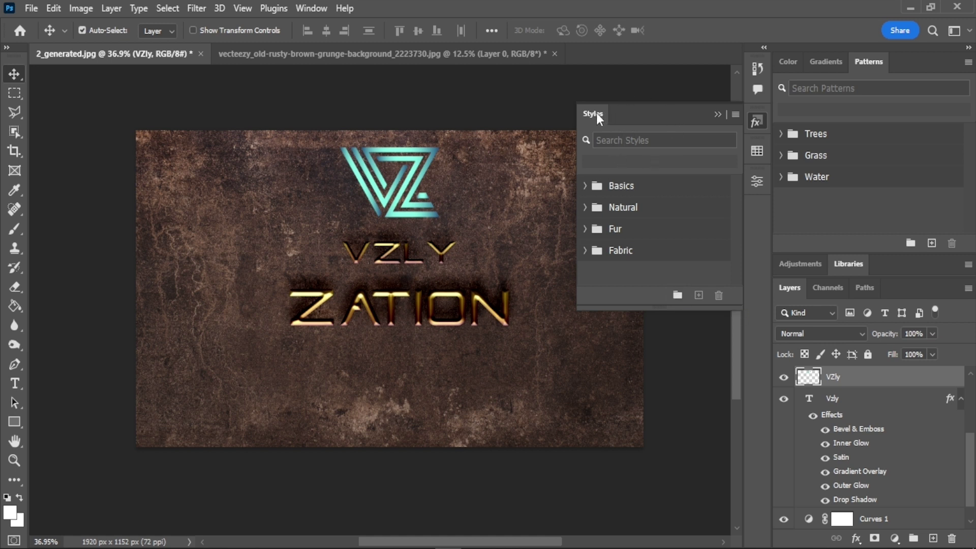
{"action": "left_click_drag", "start_coordinate": [596, 113], "coordinate": [897, 59]}
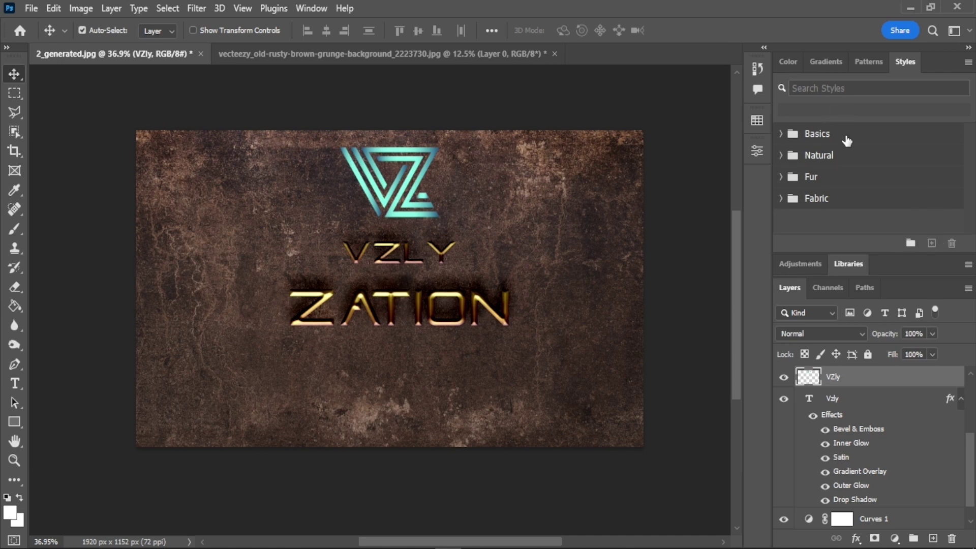
Step: Create a new style group named gold in the Styles panel
{"action": "left_click", "coordinate": [785, 137]}
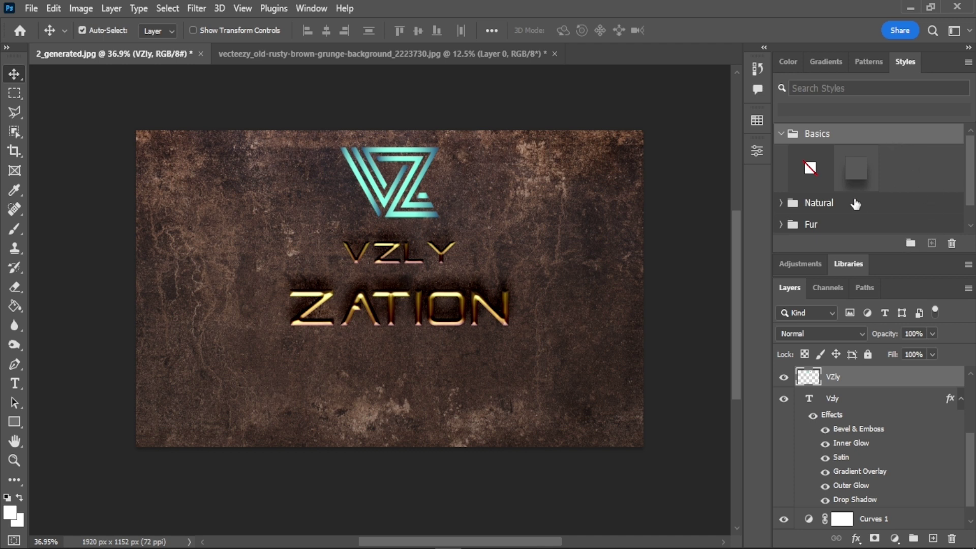
{"action": "left_click", "coordinate": [791, 207]}
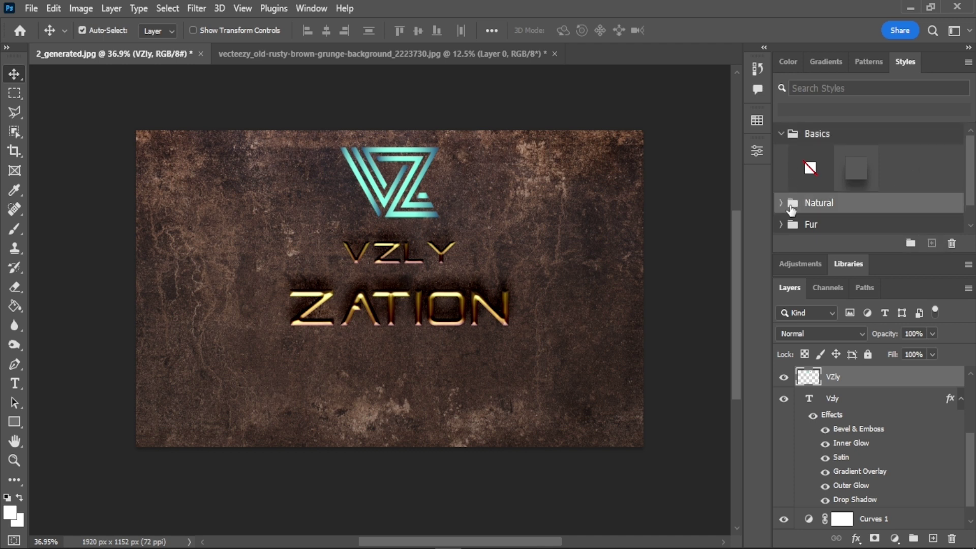
{"action": "left_click", "coordinate": [910, 243]}
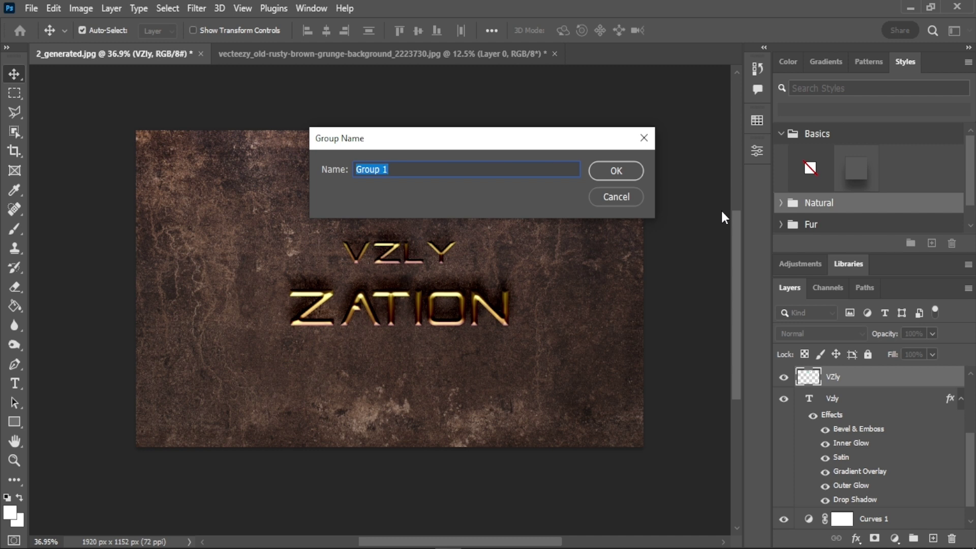
{"action": "type", "text": "gold"}
{"action": "key", "text": "Return"}
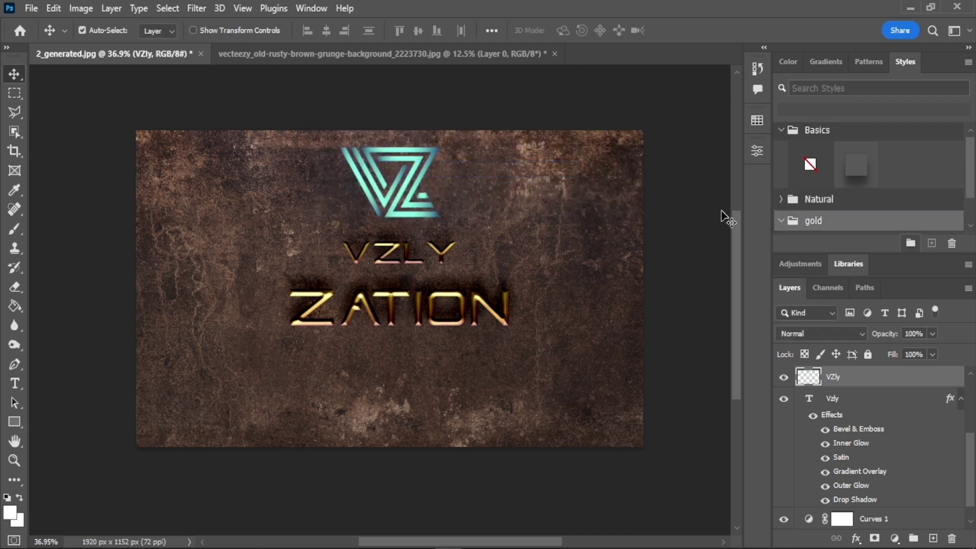
Step: Save the VZLY text's effects as a new style named Gold
{"action": "scroll", "coordinate": [876, 184], "scroll_direction": "down", "scroll_amount": 1}
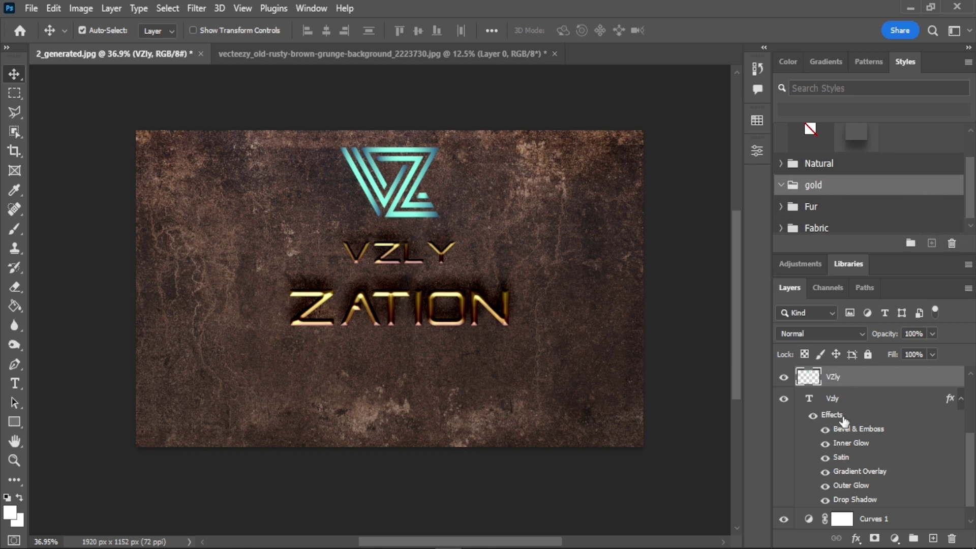
{"action": "left_click", "coordinate": [957, 401]}
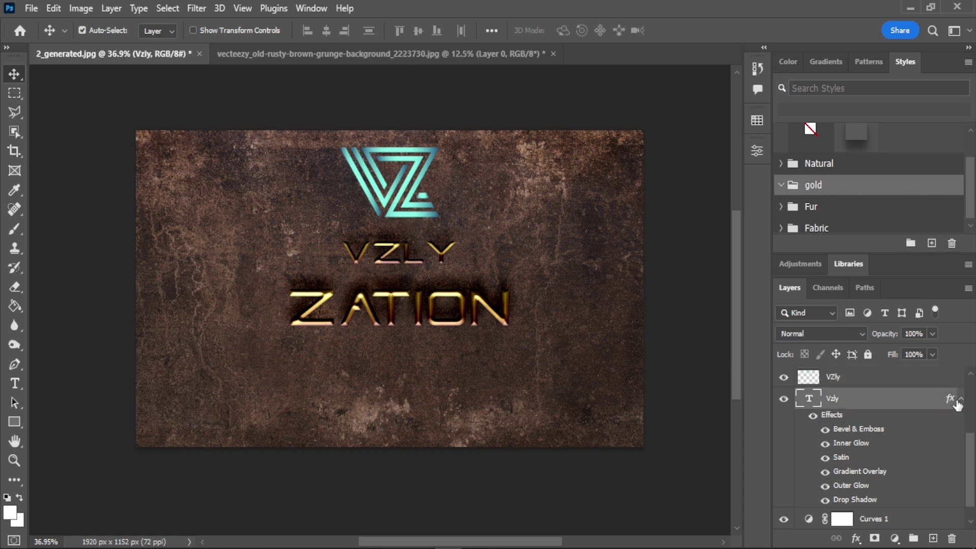
{"action": "left_click", "coordinate": [930, 244]}
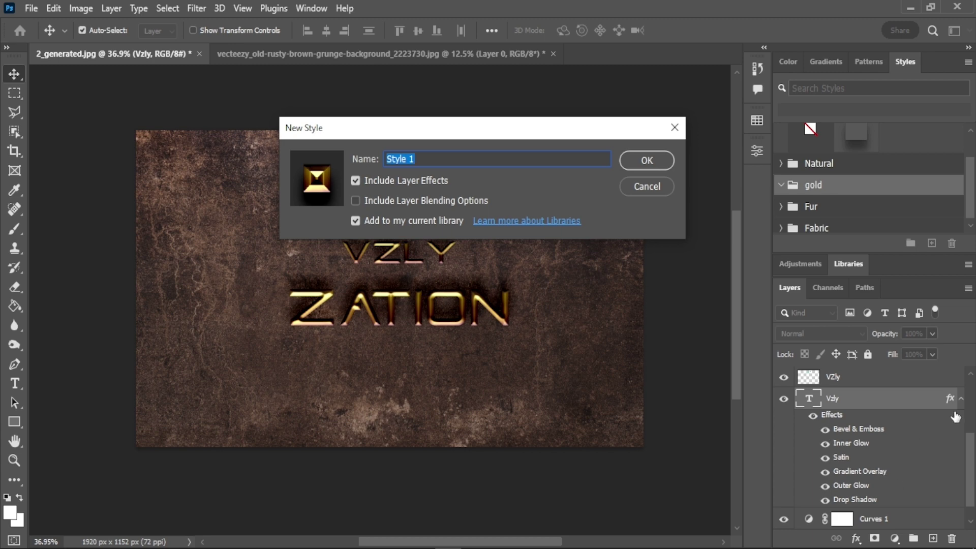
{"action": "left_click", "coordinate": [655, 189]}
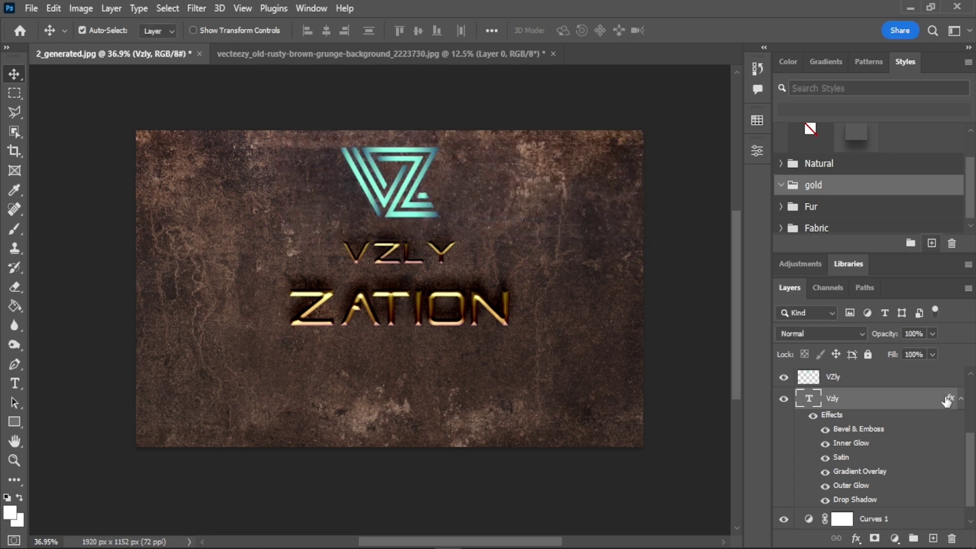
{"action": "left_click", "coordinate": [932, 243]}
{"action": "type", "text": "Gold"}
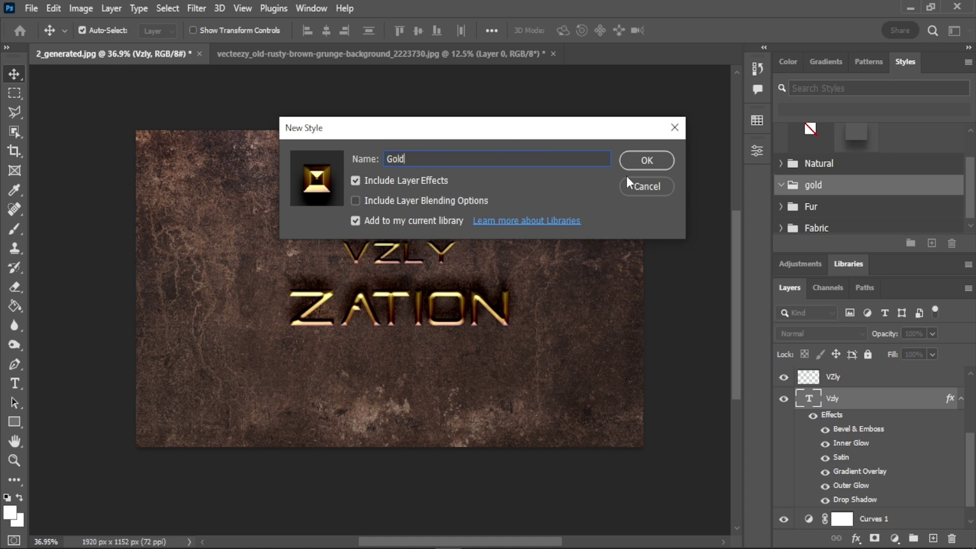
{"action": "left_click", "coordinate": [662, 161]}
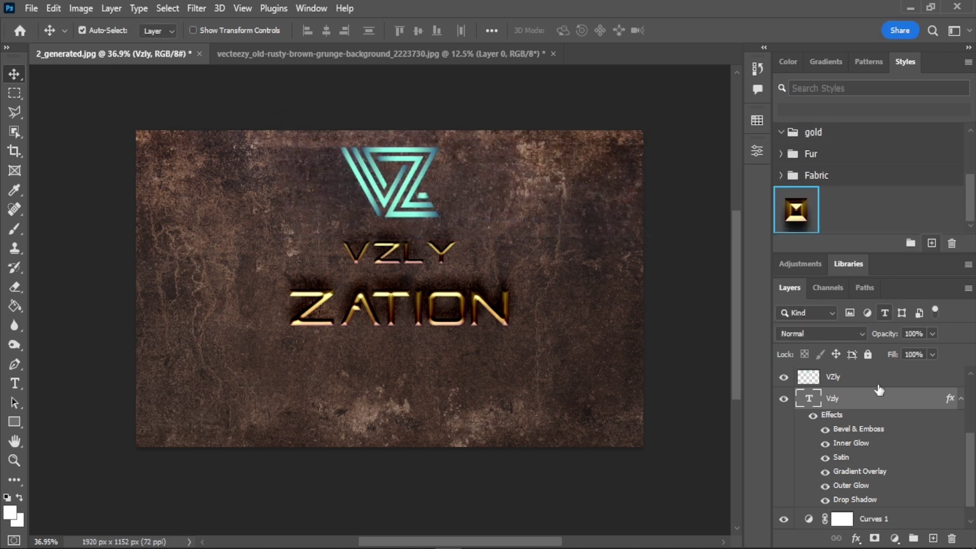
{"action": "left_click", "coordinate": [874, 380]}
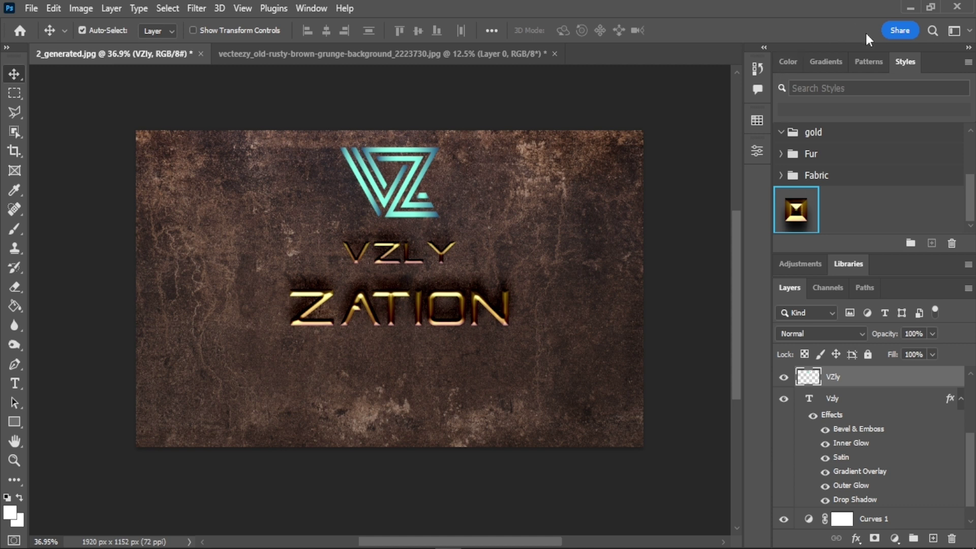
Step: Apply the Gold style to the VZ logo and move ZATION and VZLY lower on the canvas
{"action": "double_click", "coordinate": [802, 217]}
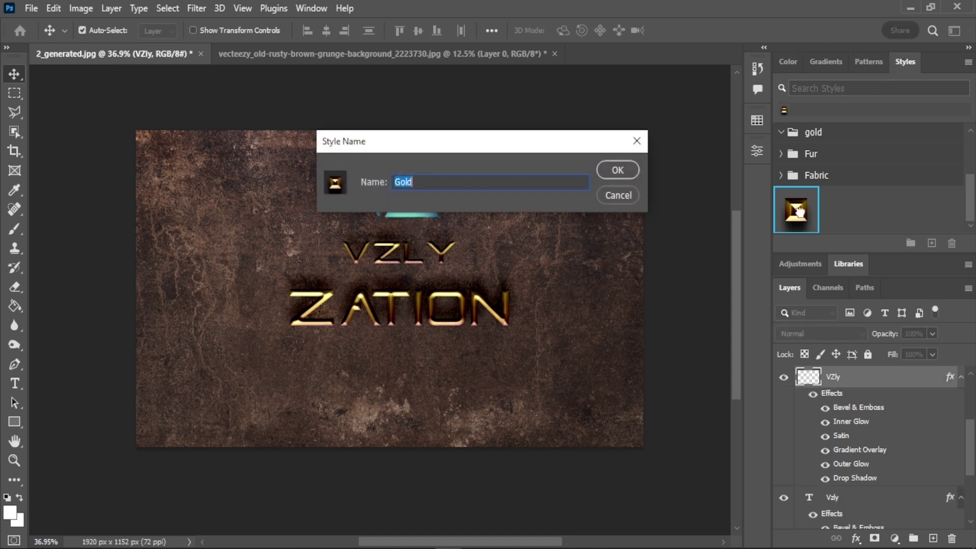
{"action": "left_click", "coordinate": [616, 168]}
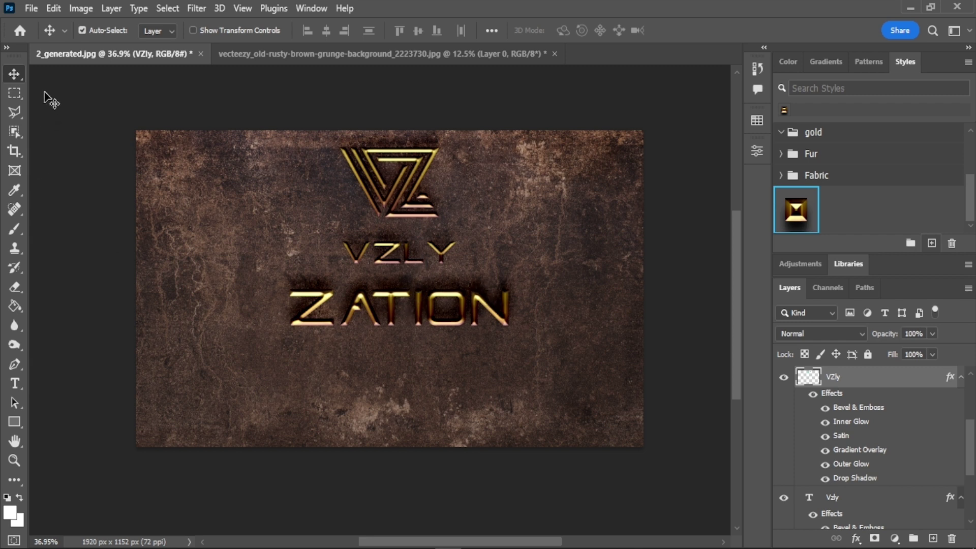
{"action": "left_click_drag", "start_coordinate": [389, 317], "coordinate": [389, 368]}
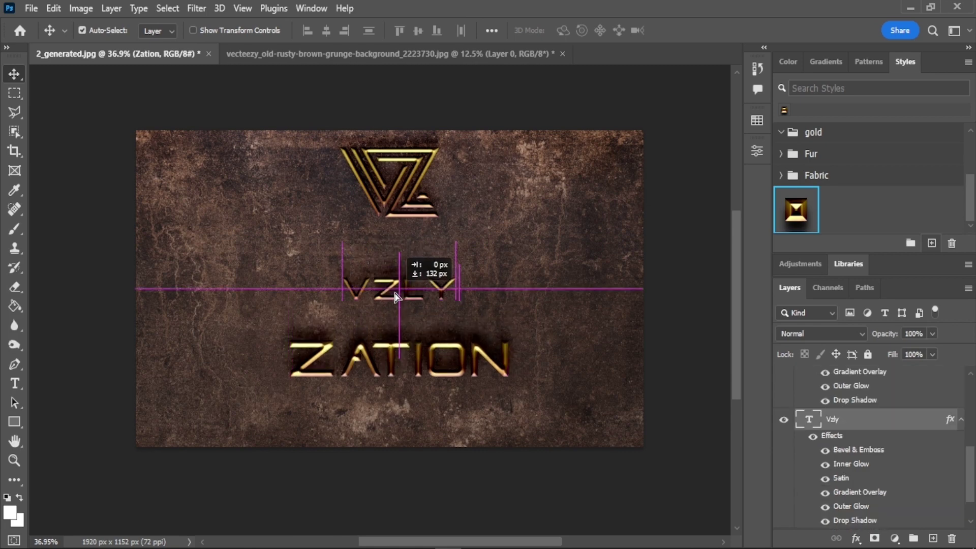
{"action": "left_click_drag", "start_coordinate": [396, 254], "coordinate": [397, 301]}
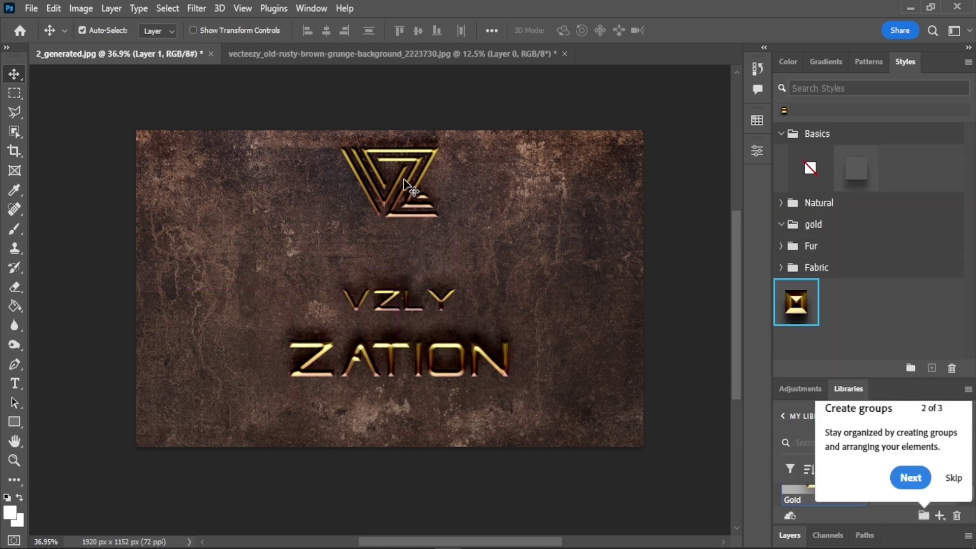
{"action": "scroll", "coordinate": [562, 331], "scroll_direction": "down", "scroll_amount": 2}
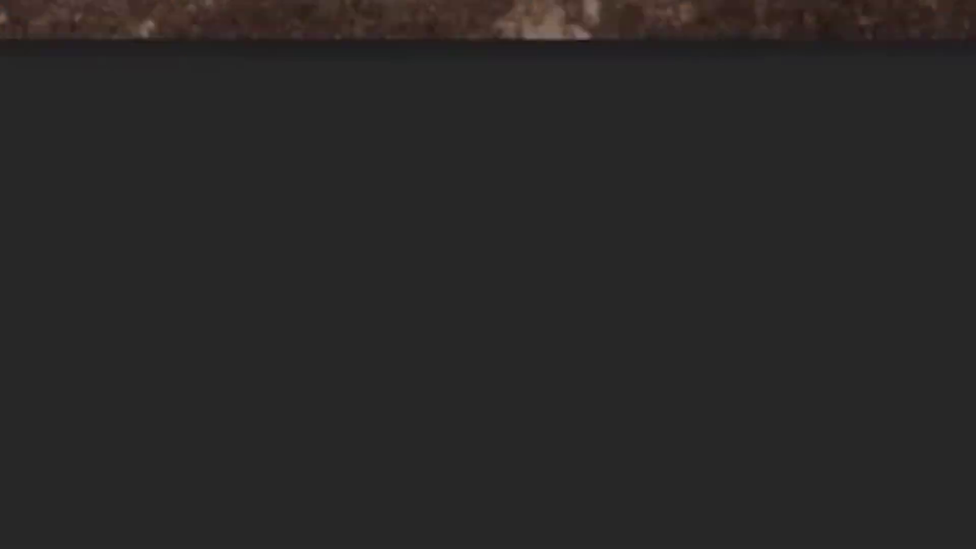